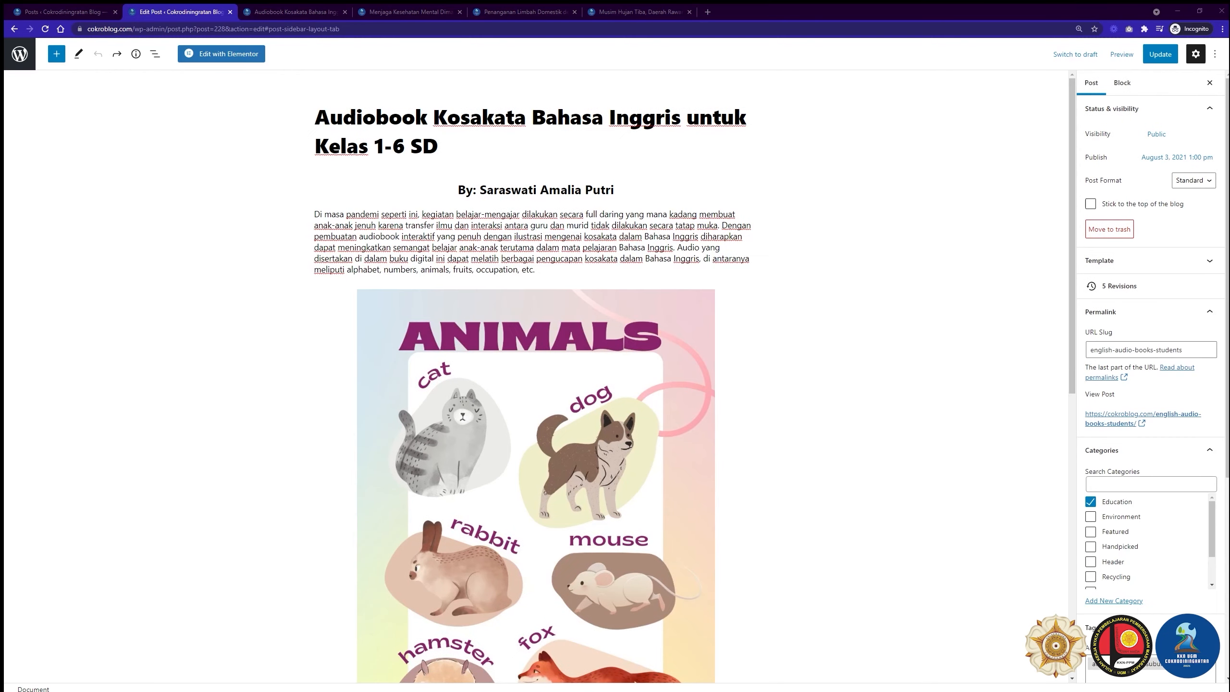
Step: Compare the post title with how it appears on the published blog page
{"action": "left_click_drag", "start_coordinate": [342, 116], "coordinate": [435, 148]}
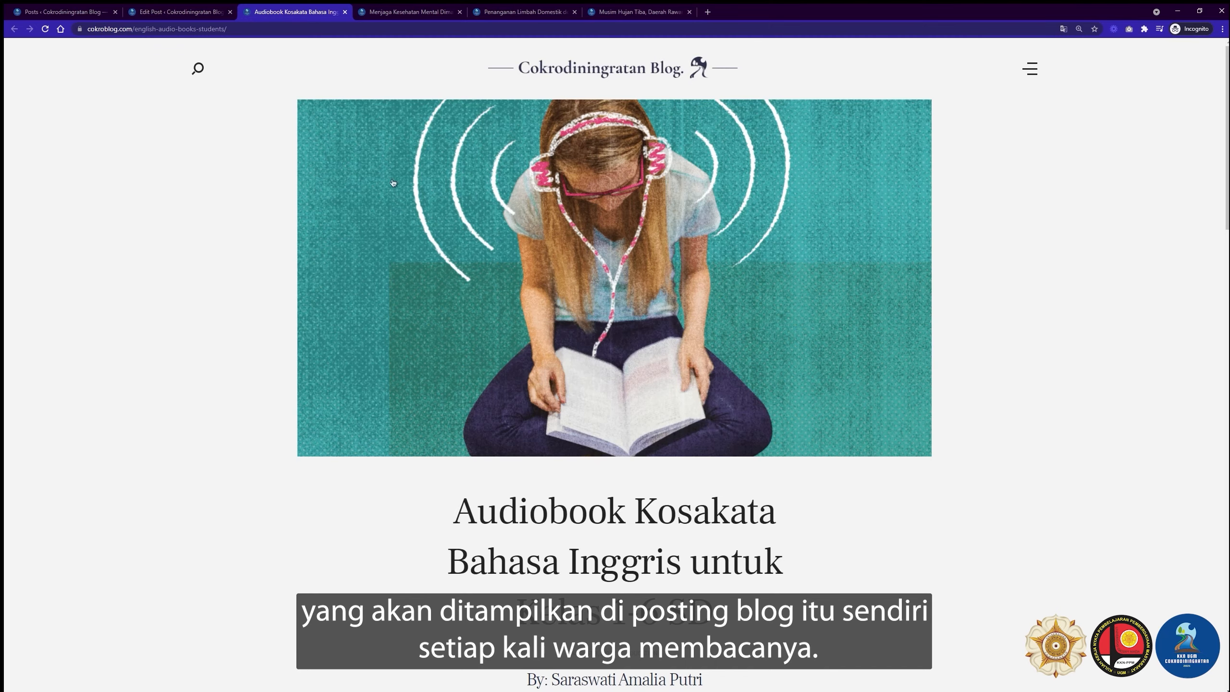
{"action": "left_click", "coordinate": [175, 15]}
Step: Try heading level H3 on the author byline and set it back to H2
{"action": "left_click", "coordinate": [482, 191]}
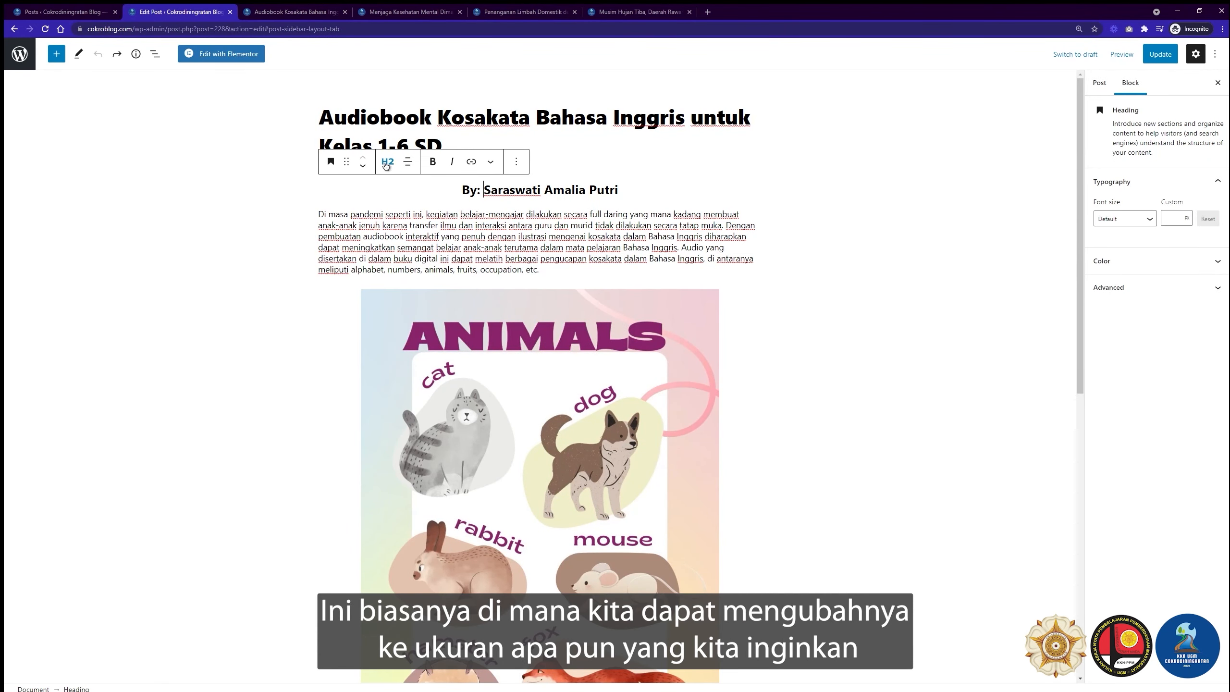
{"action": "left_click", "coordinate": [388, 161]}
{"action": "left_click", "coordinate": [437, 193]}
{"action": "left_click", "coordinate": [411, 193]}
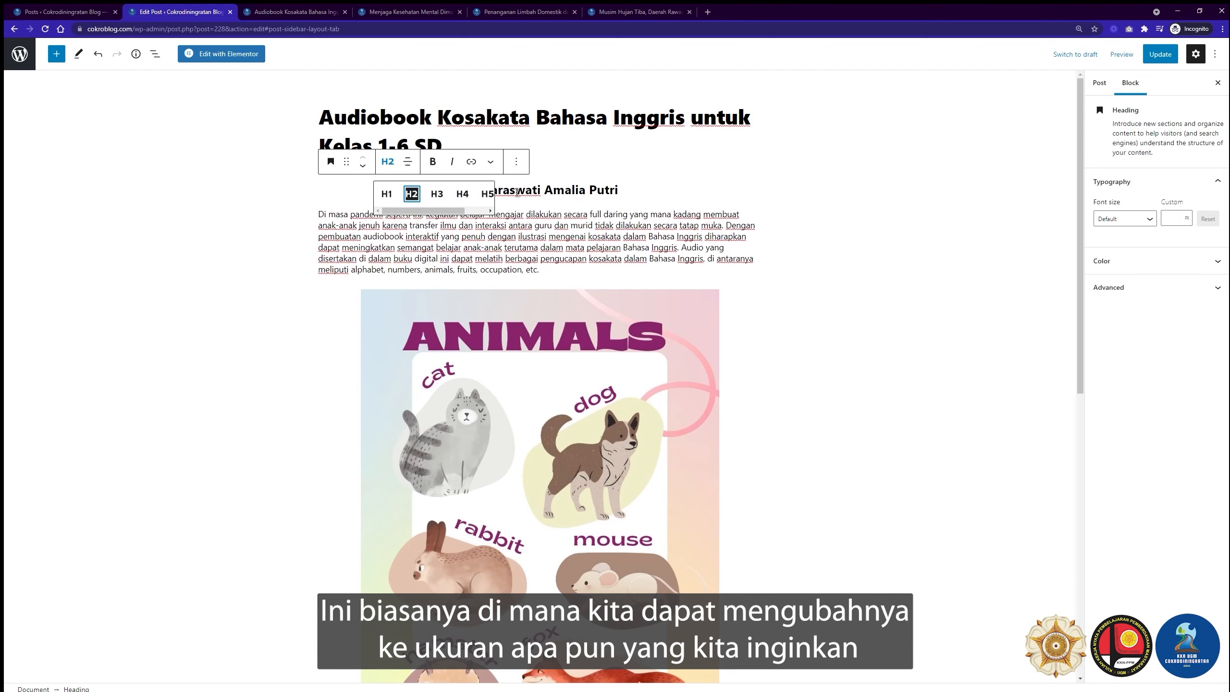
{"action": "left_click", "coordinate": [488, 225]}
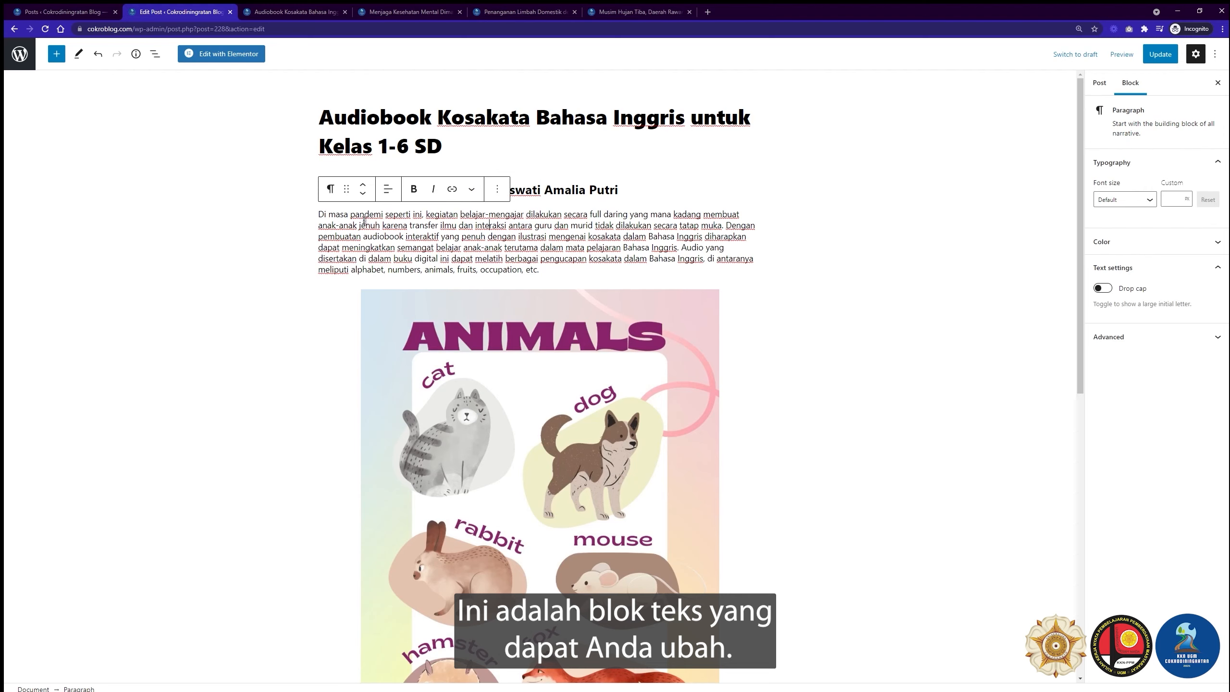
Step: Try bold formatting on "pandemi seperti ini," in the opening paragraph and undo the change
{"action": "left_click_drag", "start_coordinate": [351, 214], "coordinate": [429, 214]}
{"action": "left_click", "coordinate": [413, 188]}
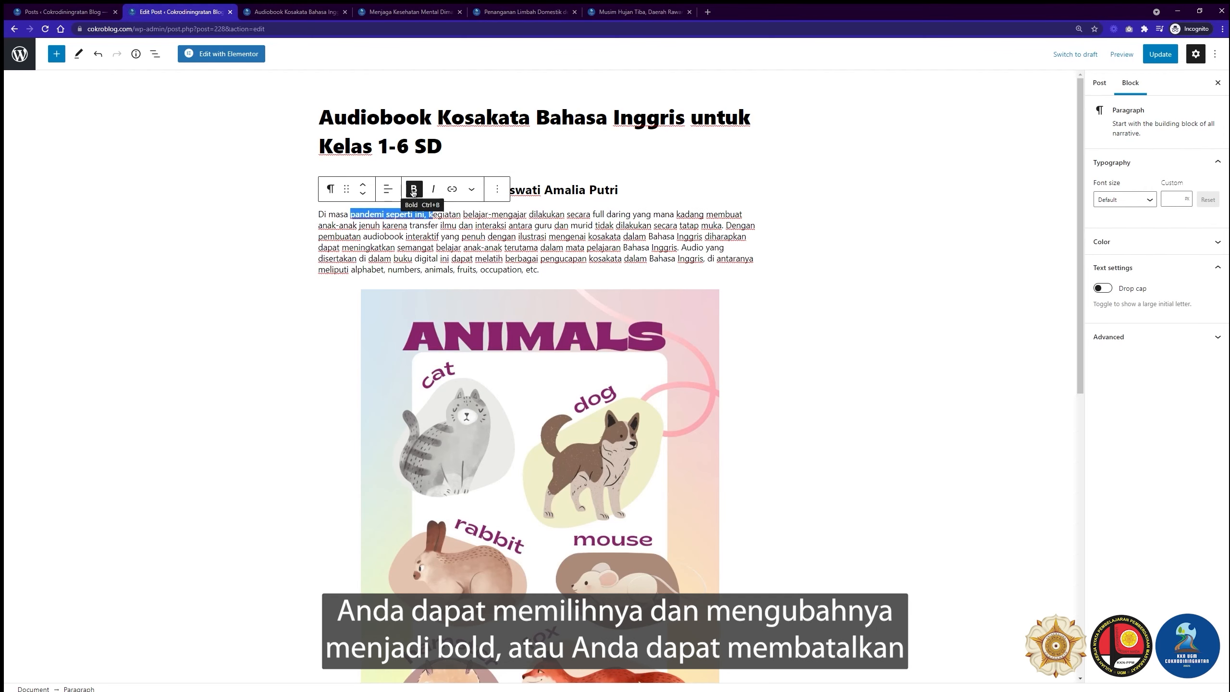
{"action": "key", "text": "ctrl+z"}
{"action": "key", "text": "ctrl+z"}
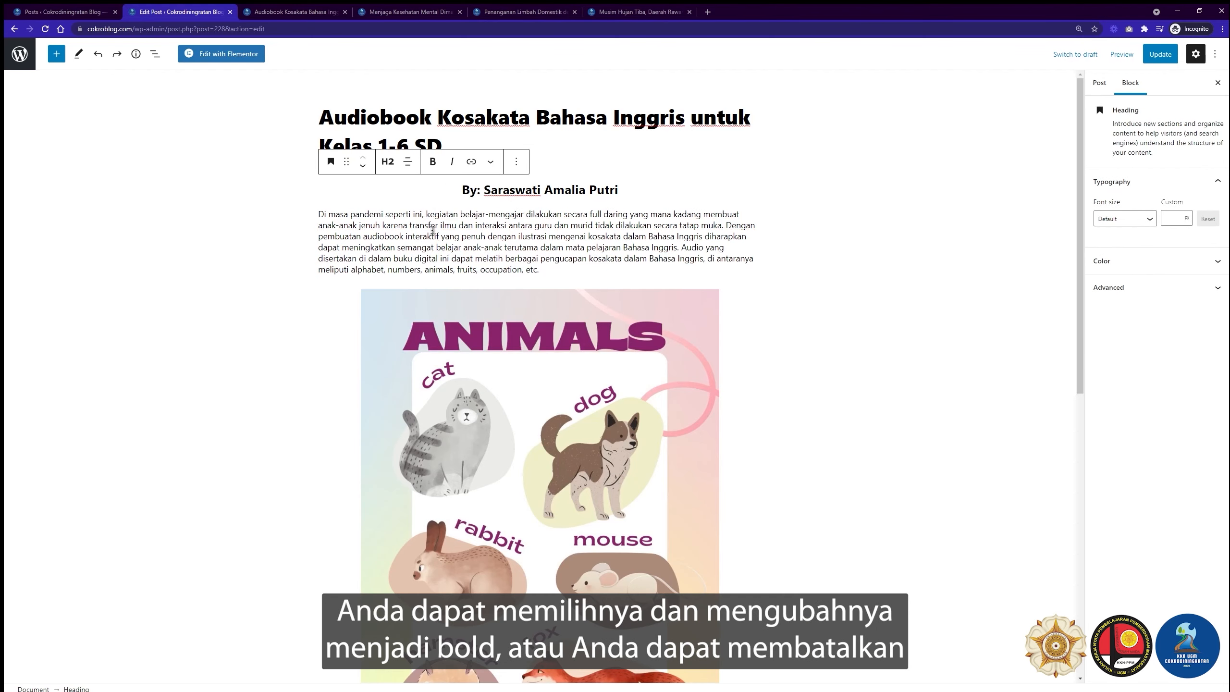
Step: Try the Large font size on the whole opening paragraph and undo the change
{"action": "triple_click", "coordinate": [394, 226]}
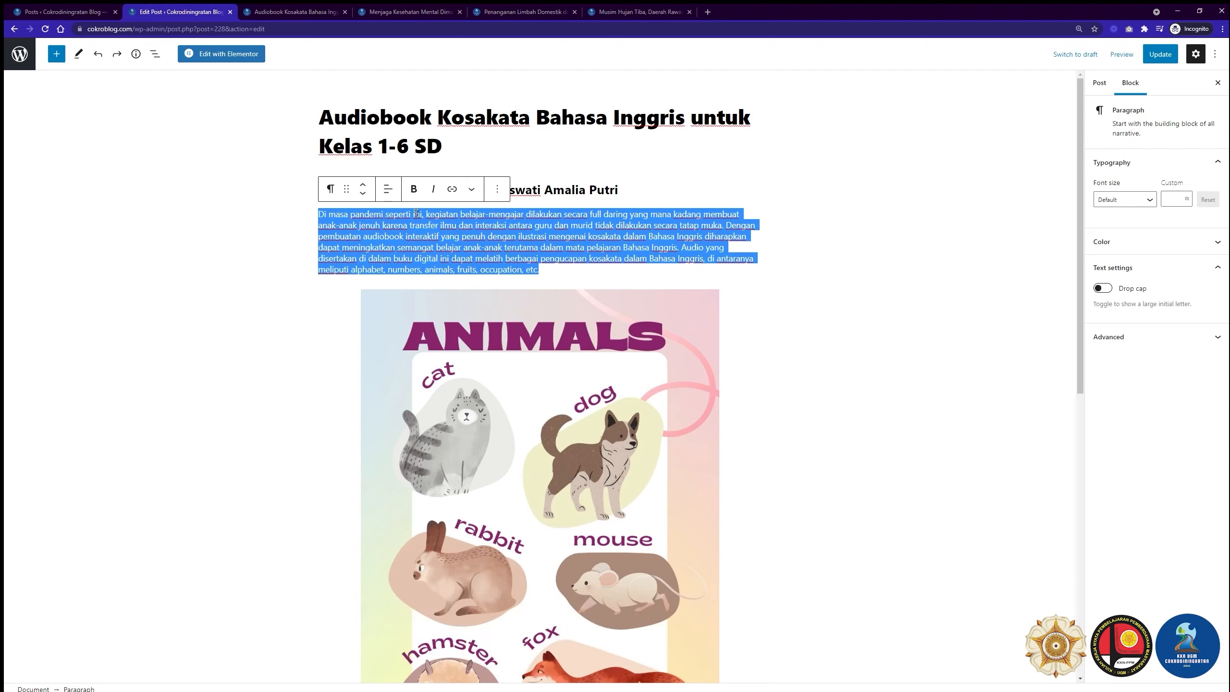
{"action": "left_click", "coordinate": [1135, 202]}
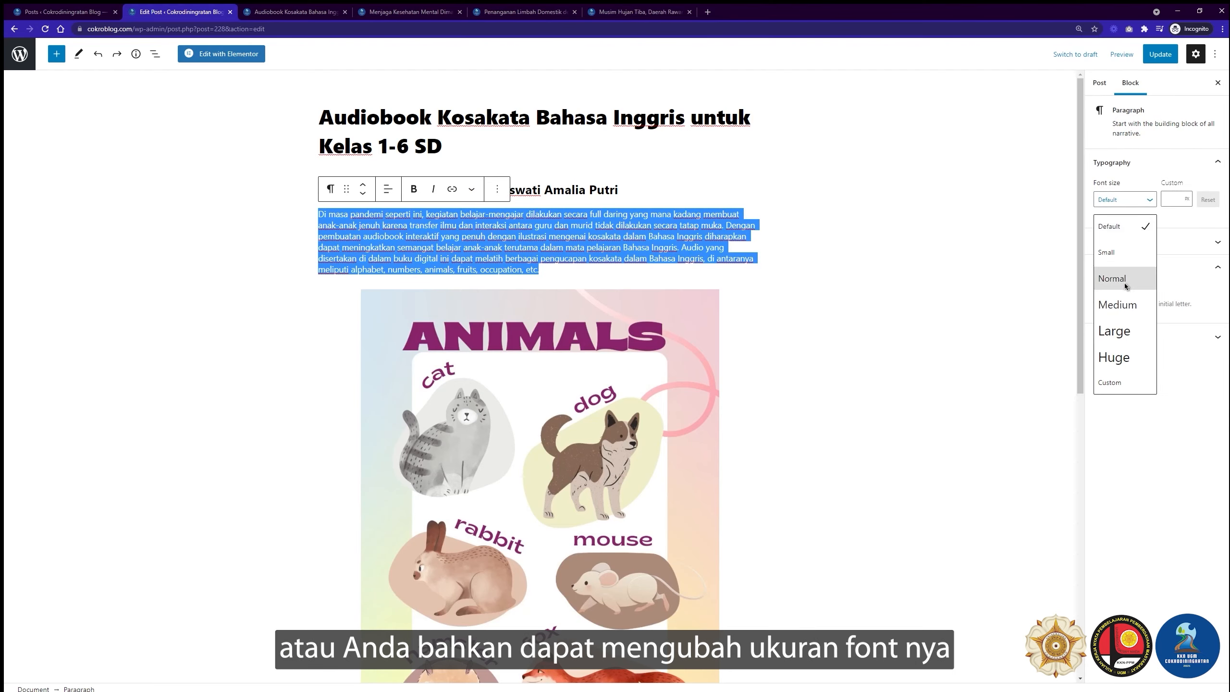
{"action": "left_click", "coordinate": [1122, 331]}
{"action": "key", "text": "ctrl+z"}
{"action": "left_click", "coordinate": [650, 248]}
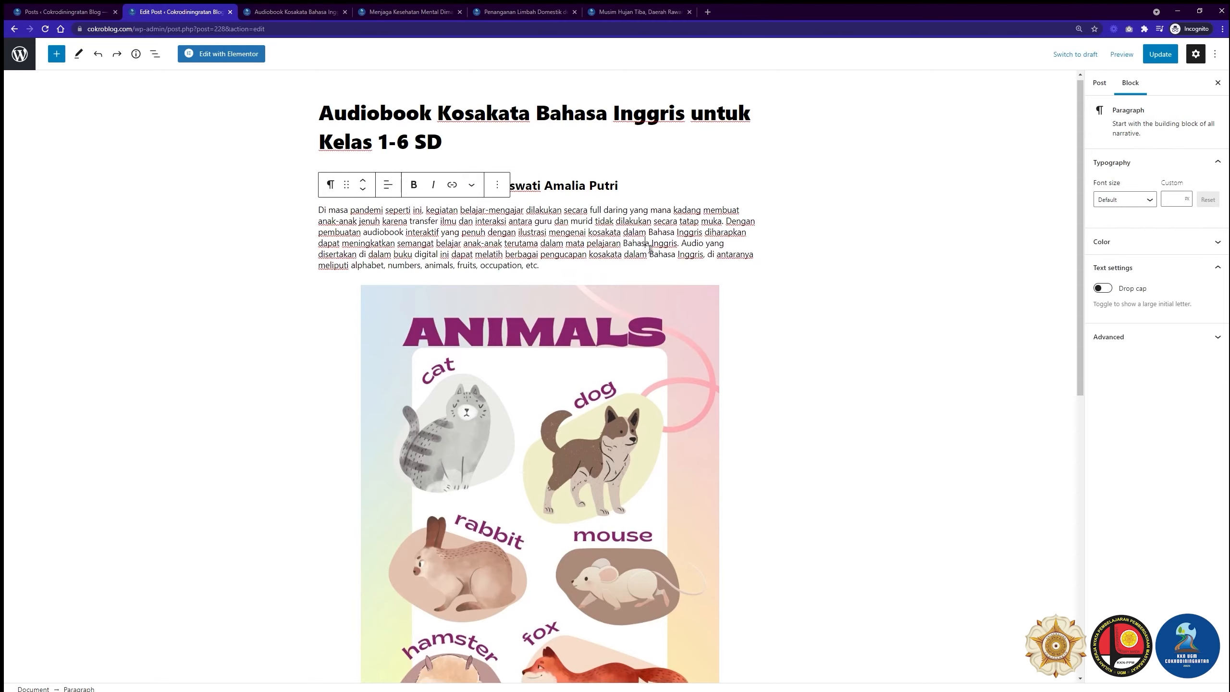
Step: Try replacing the Animals image with the media library photo of a man wearing headphones at a laptop, and undo the replacement
{"action": "scroll", "coordinate": [650, 248], "scroll_direction": "down", "scroll_amount": 5}
{"action": "scroll", "coordinate": [643, 251], "scroll_direction": "up", "scroll_amount": 3}
{"action": "left_click", "coordinate": [625, 267]}
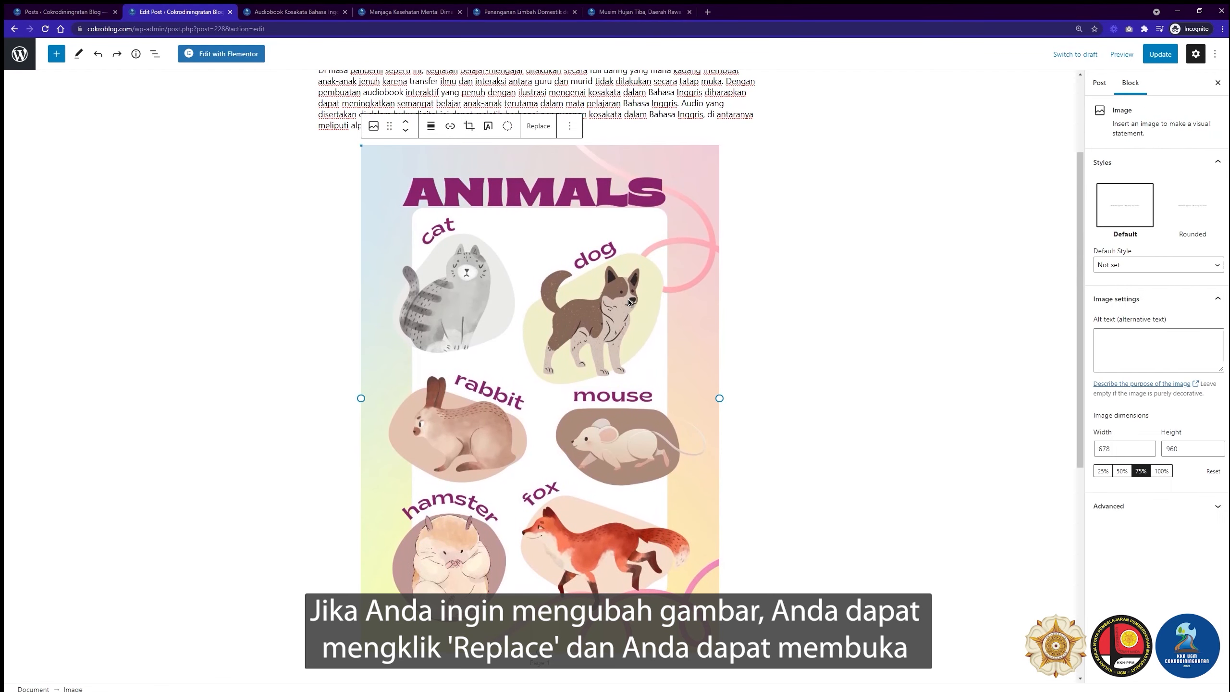
{"action": "left_click", "coordinate": [538, 126]}
{"action": "left_click", "coordinate": [631, 164]}
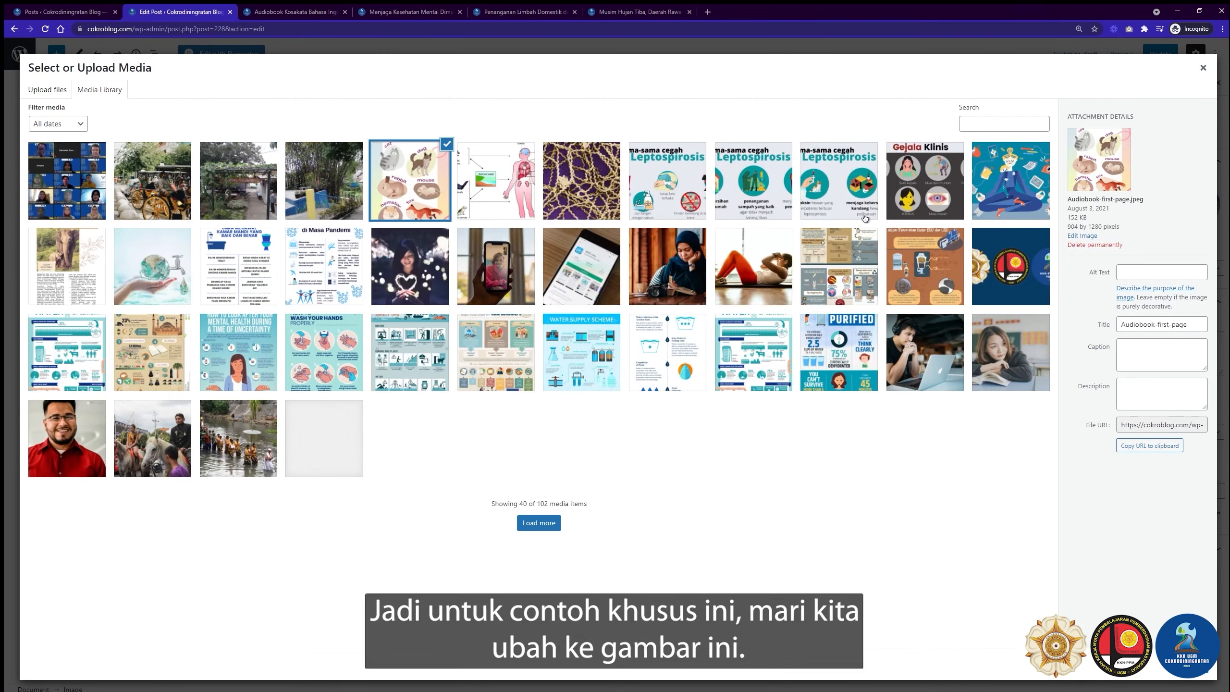
{"action": "left_click", "coordinate": [944, 374]}
{"action": "left_click", "coordinate": [1201, 673]}
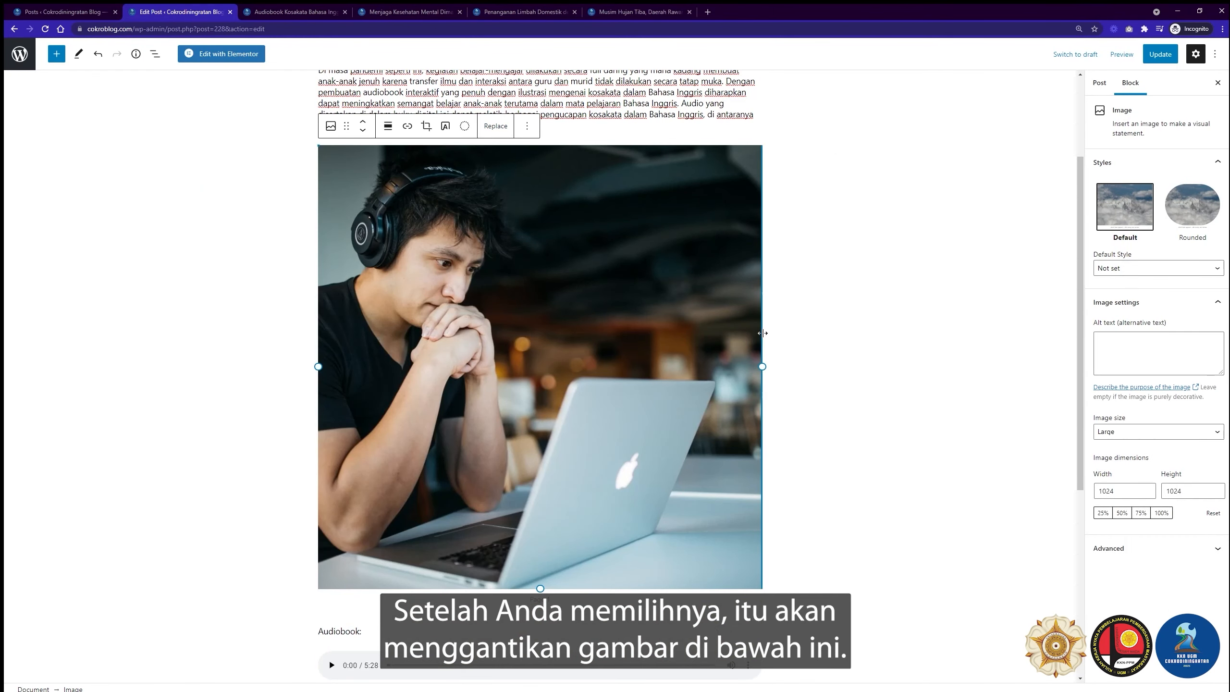
{"action": "key", "text": "ctrl+z"}
Step: Select the audiobook's audio block and show the Media Setting section of the post options
{"action": "scroll", "coordinate": [784, 330], "scroll_direction": "down", "scroll_amount": 4}
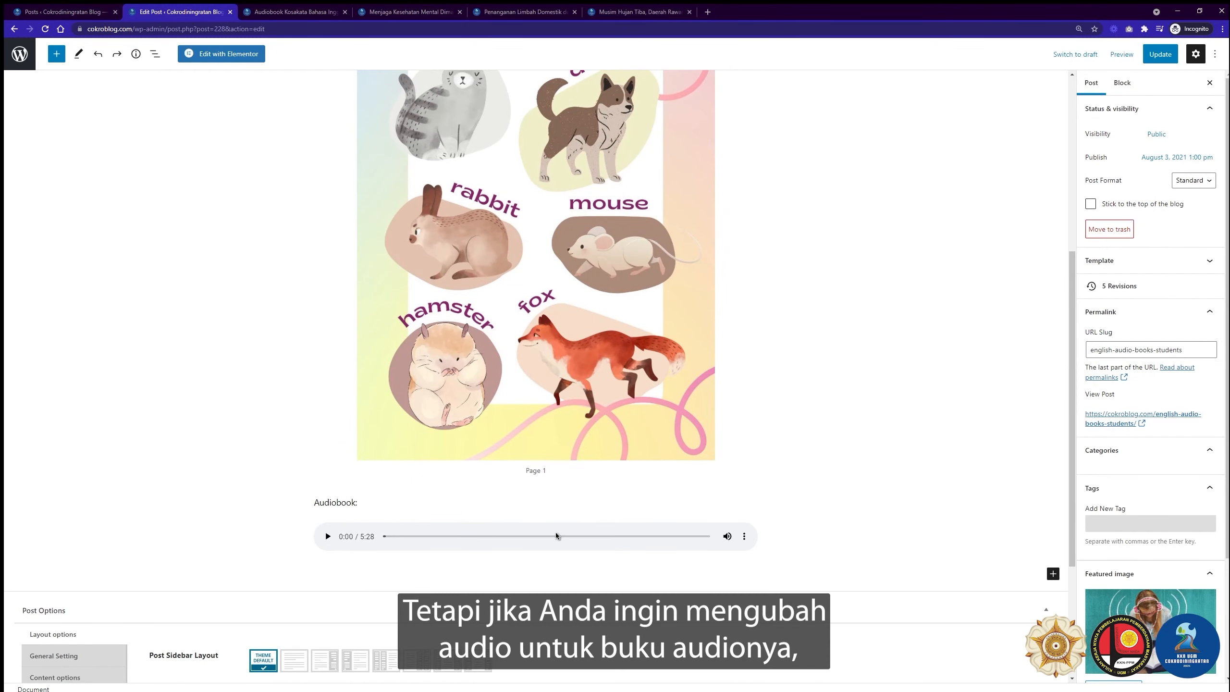
{"action": "left_click", "coordinate": [336, 534]}
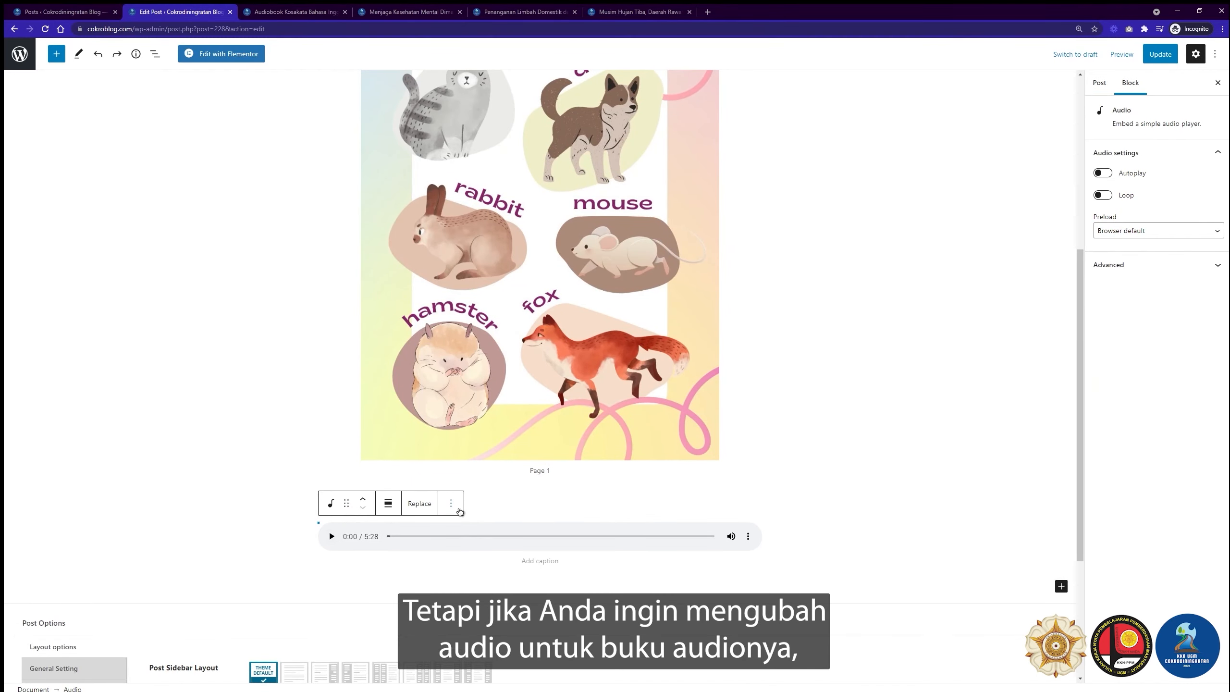
{"action": "scroll", "coordinate": [459, 511], "scroll_direction": "down", "scroll_amount": 3}
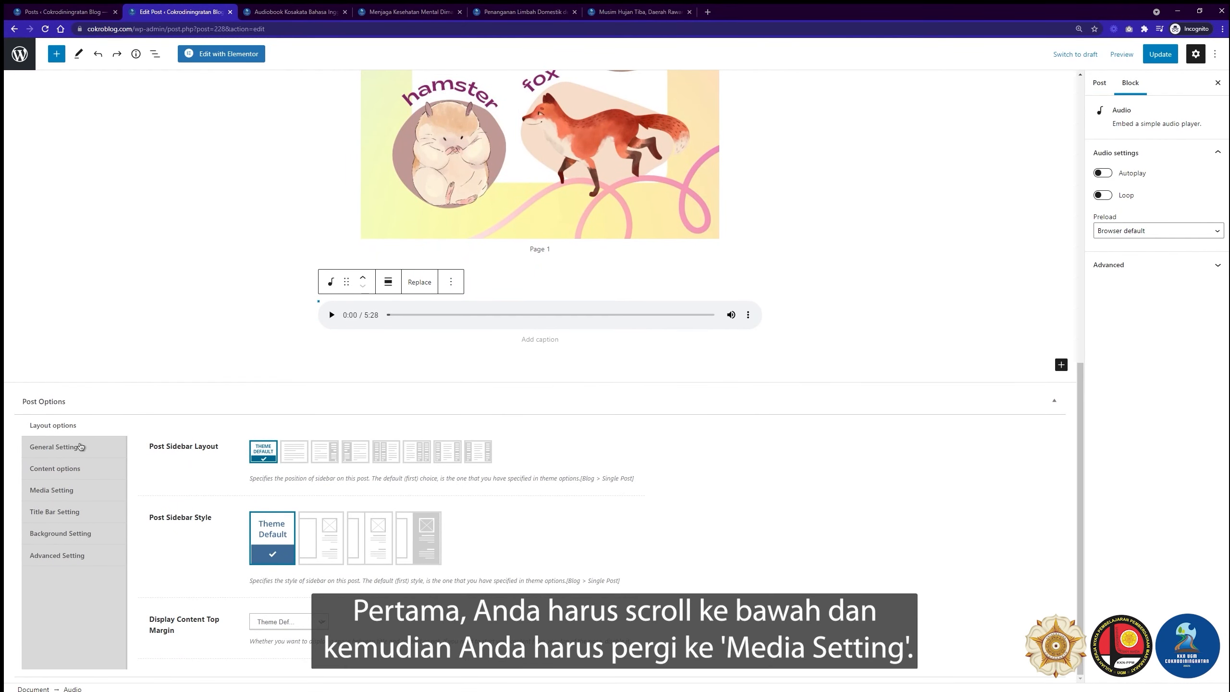
{"action": "left_click", "coordinate": [61, 490]}
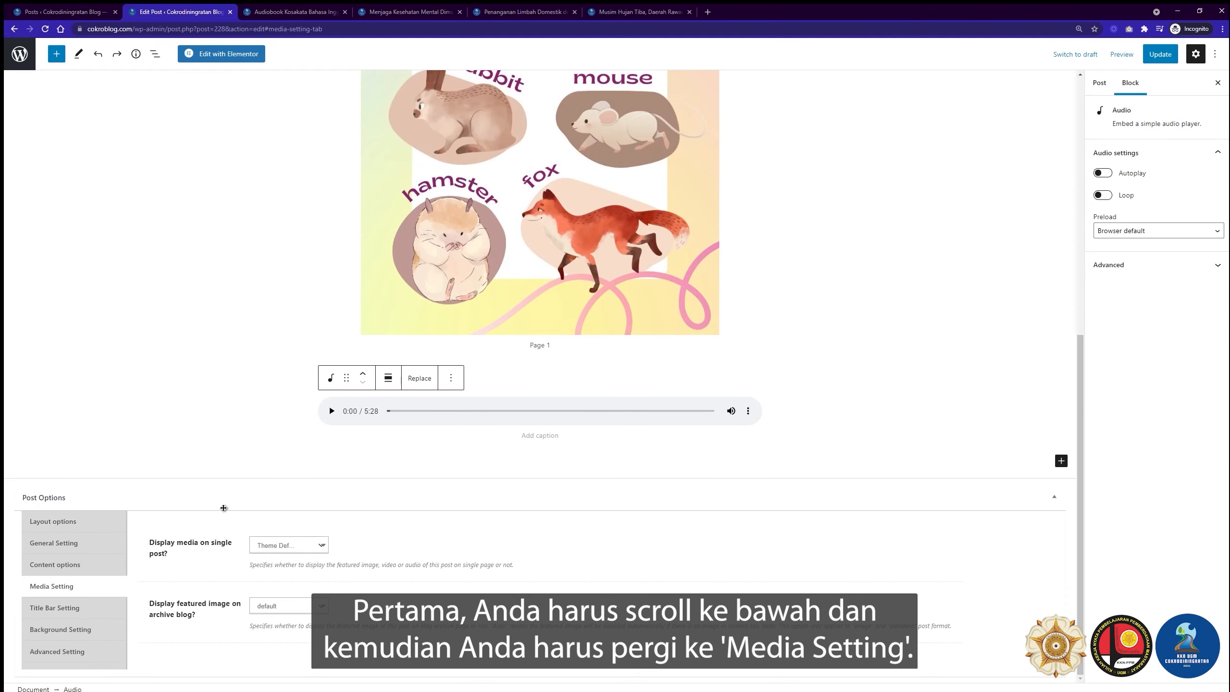
Step: Browse the media library for replacement audio, preview Temporary-Audiobook-Placeholder.mp3 briefly, and close the library without replacing the file
{"action": "left_click", "coordinate": [419, 379]}
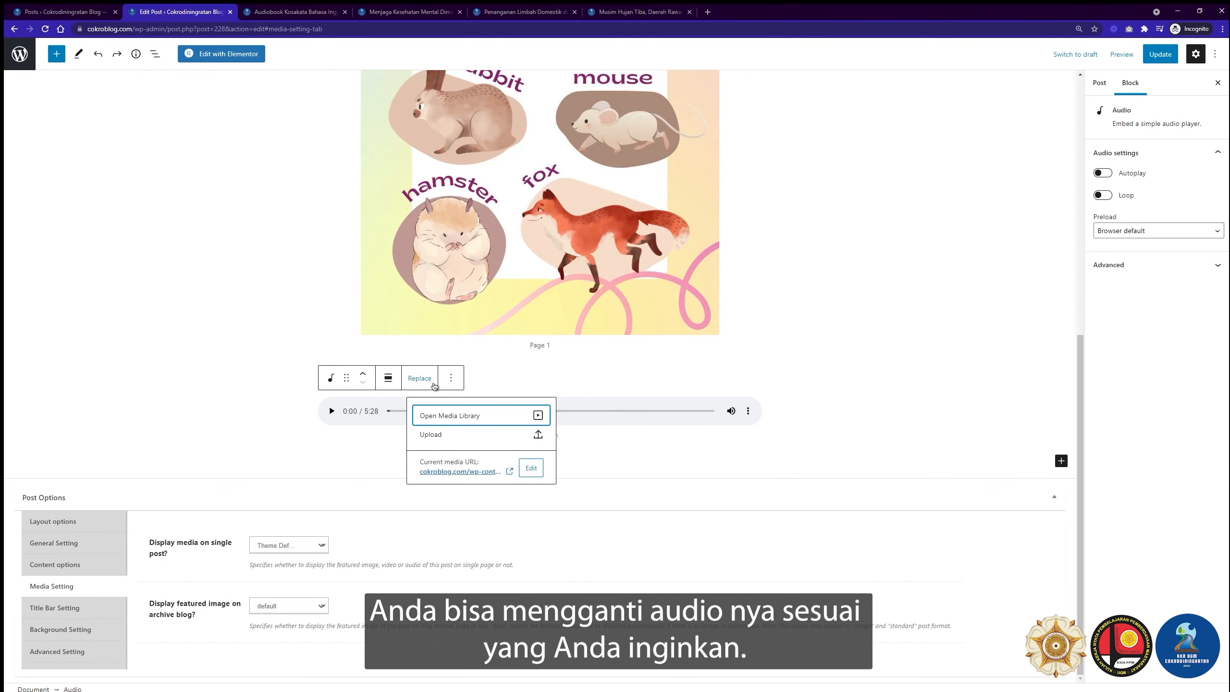
{"action": "left_click", "coordinate": [466, 418]}
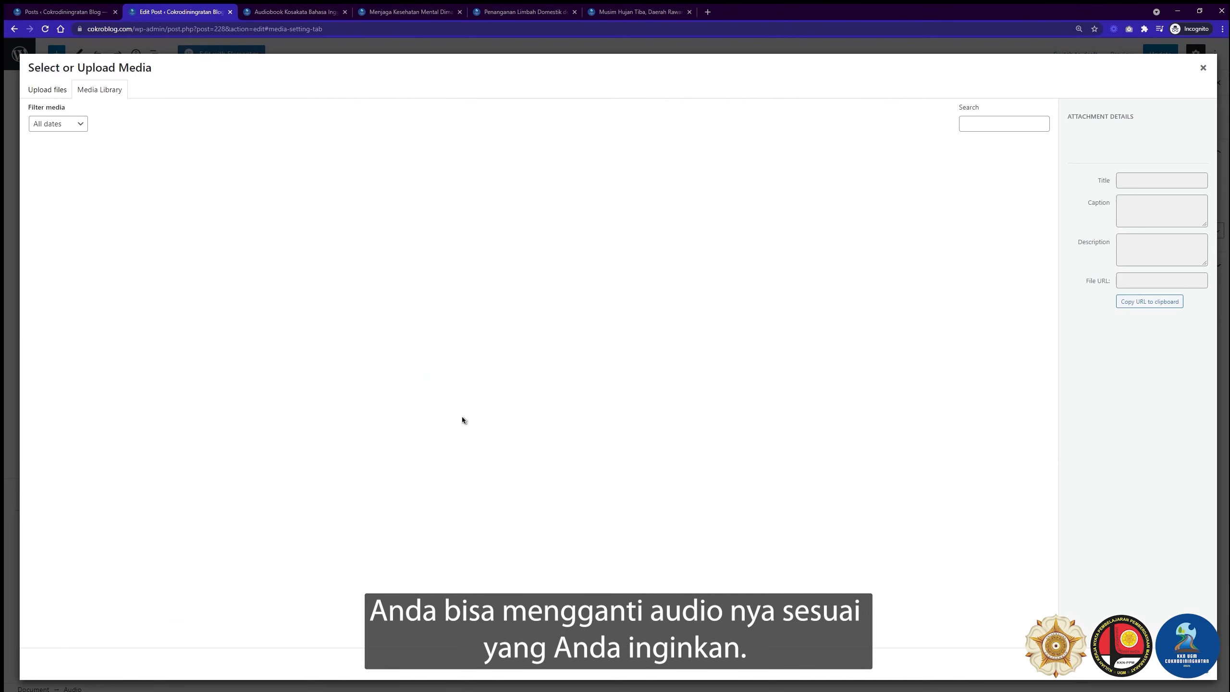
{"action": "left_click", "coordinate": [63, 94]}
{"action": "left_click", "coordinate": [78, 91]}
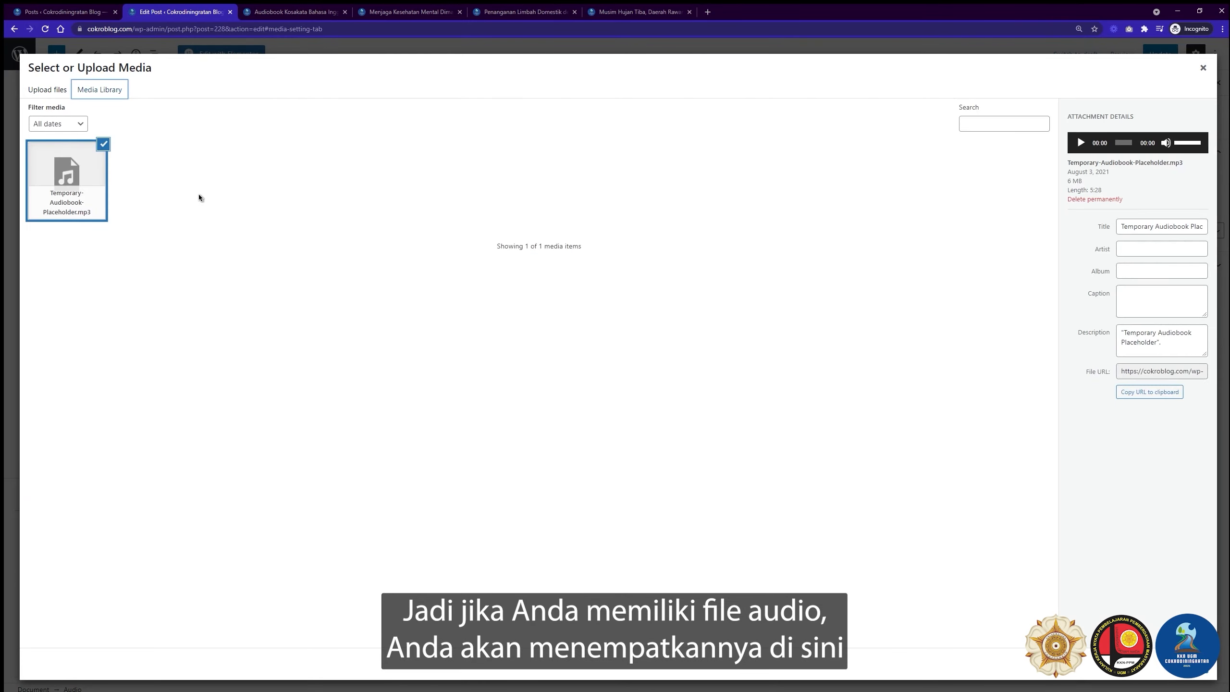
{"action": "left_click", "coordinate": [1081, 142]}
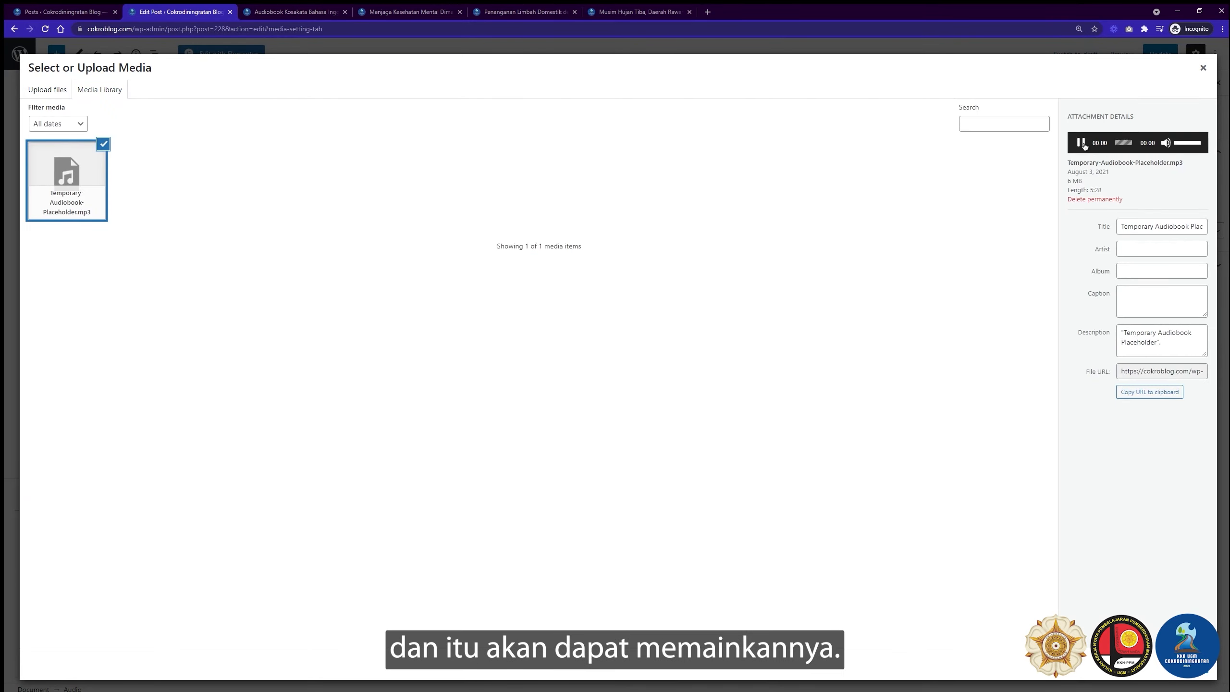
{"action": "left_click", "coordinate": [1083, 145]}
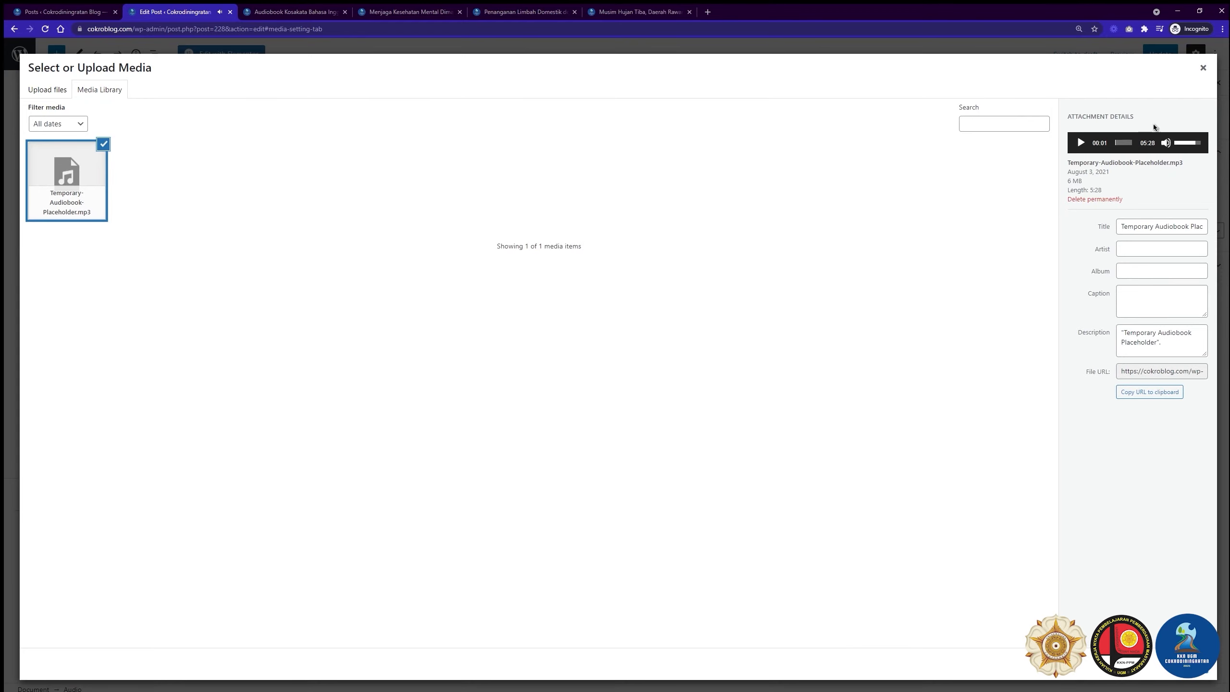
{"action": "left_click", "coordinate": [1203, 67]}
Step: Show the post-level settings and compare the URL slug with the published post's web address
{"action": "scroll", "coordinate": [904, 348], "scroll_direction": "up", "scroll_amount": 4}
{"action": "scroll", "coordinate": [904, 352], "scroll_direction": "up", "scroll_amount": 2}
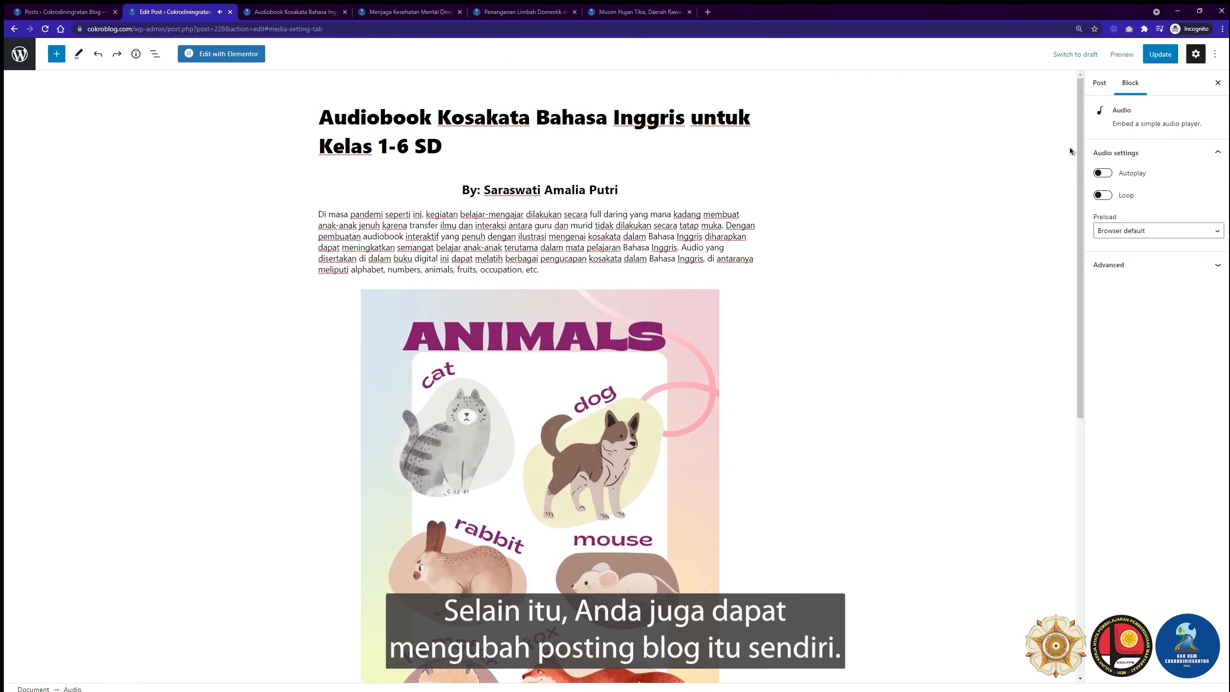
{"action": "left_click", "coordinate": [1099, 82]}
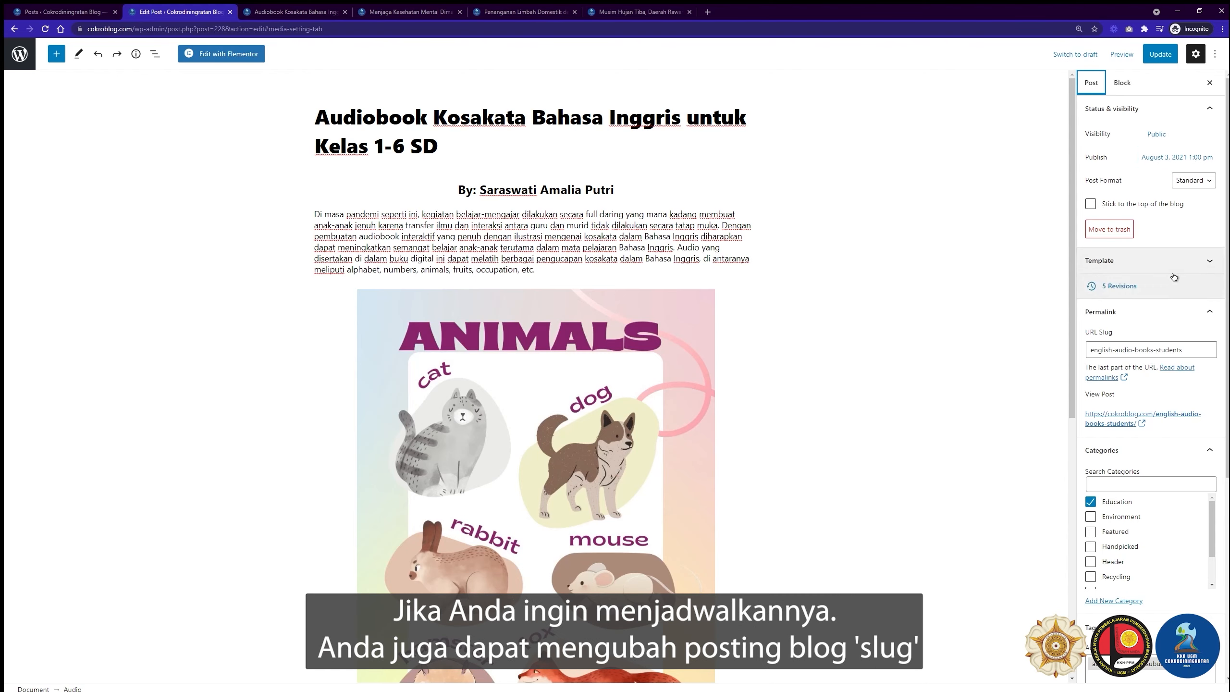
{"action": "scroll", "coordinate": [1107, 319], "scroll_direction": "down", "scroll_amount": 1}
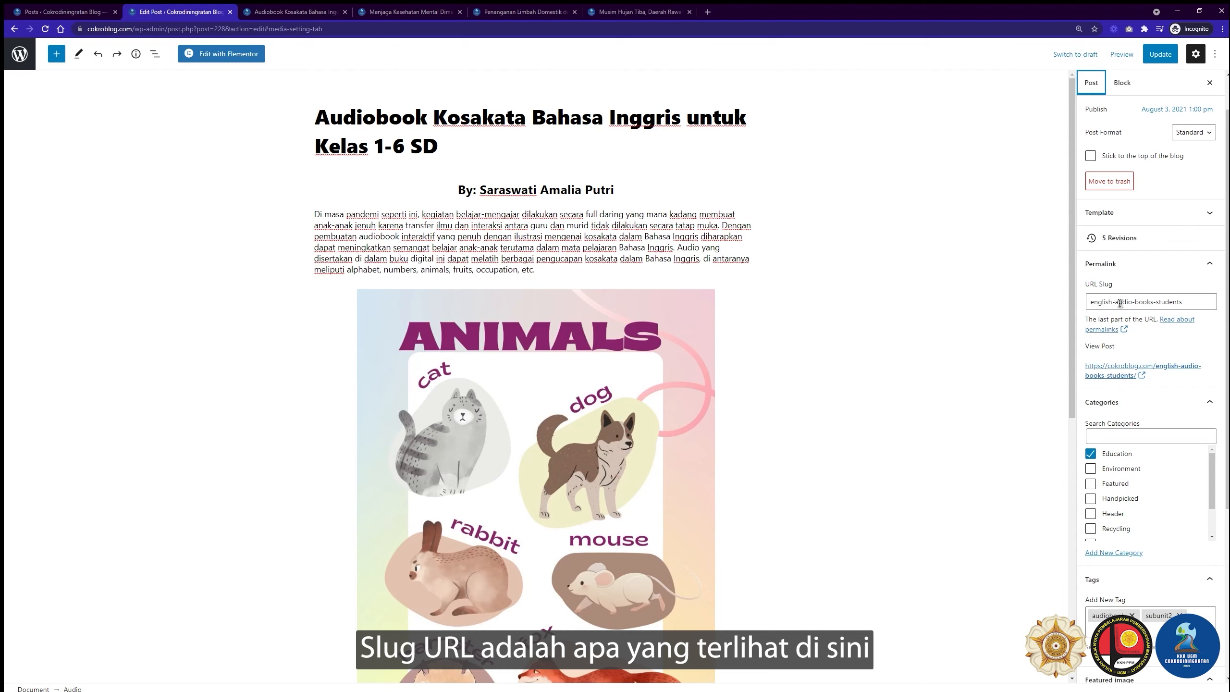
{"action": "left_click", "coordinate": [298, 11]}
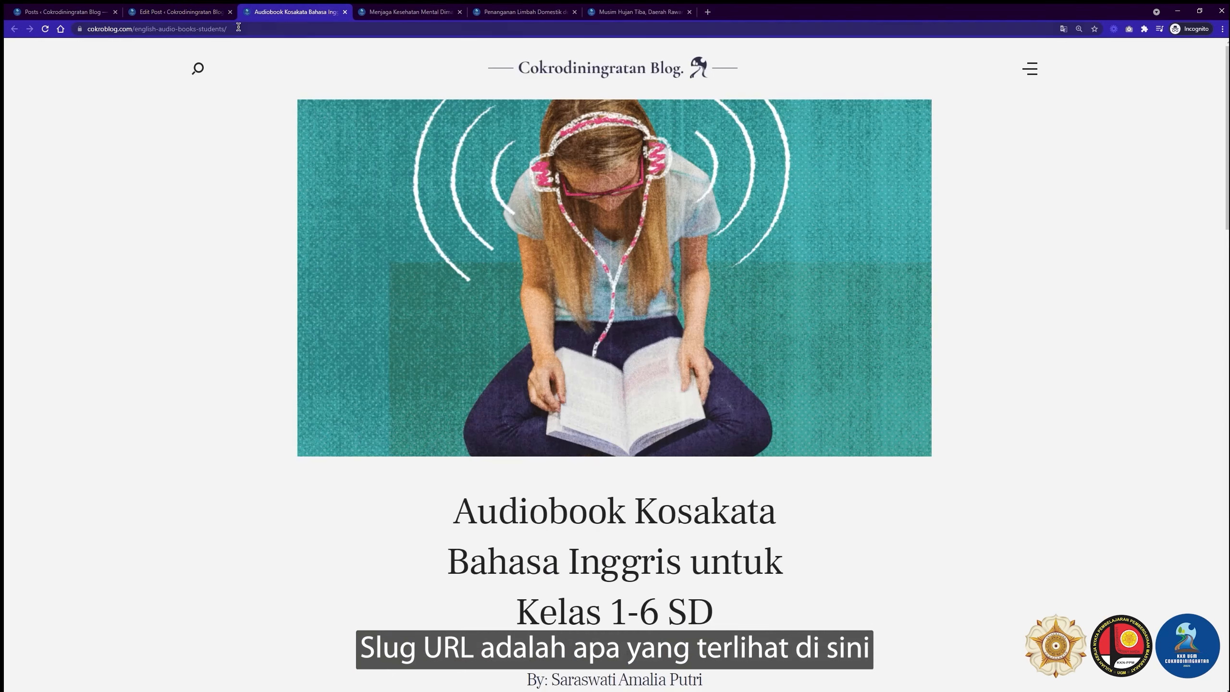
{"action": "left_click", "coordinate": [167, 13]}
{"action": "left_click_drag", "start_coordinate": [1103, 299], "coordinate": [1154, 299]}
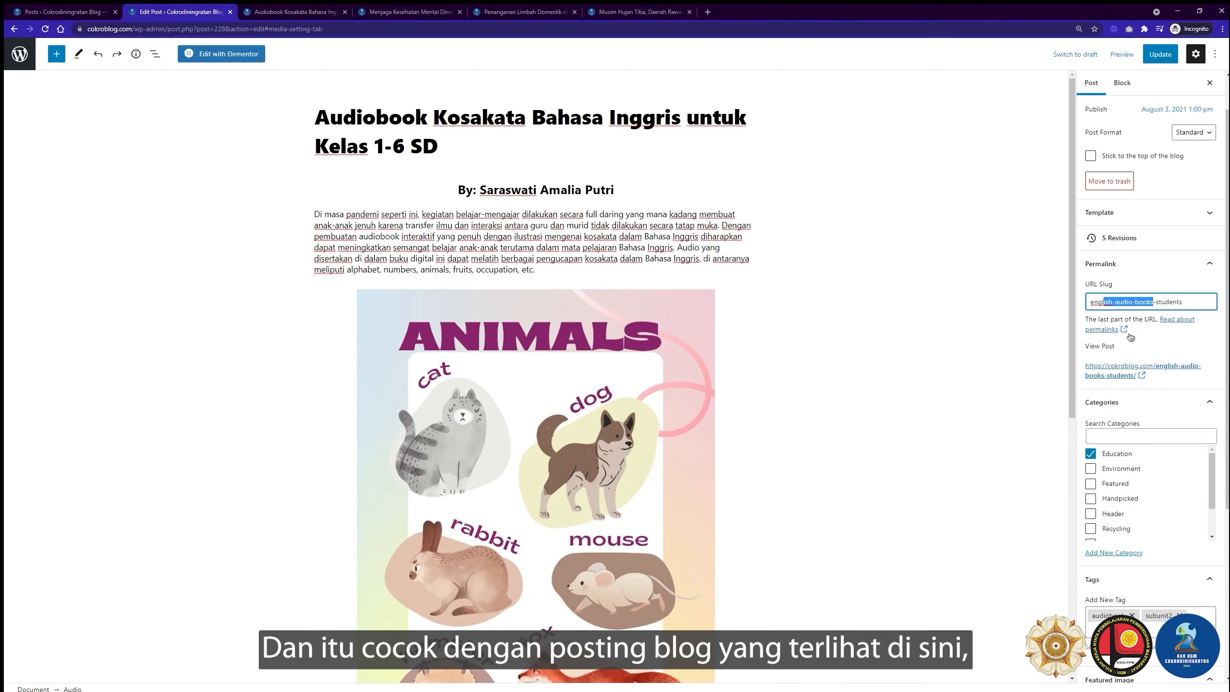
Step: Look through the full list of categories available for the post
{"action": "scroll", "coordinate": [1130, 341], "scroll_direction": "down", "scroll_amount": 3}
{"action": "left_click_drag", "start_coordinate": [1212, 345], "coordinate": [1213, 369]}
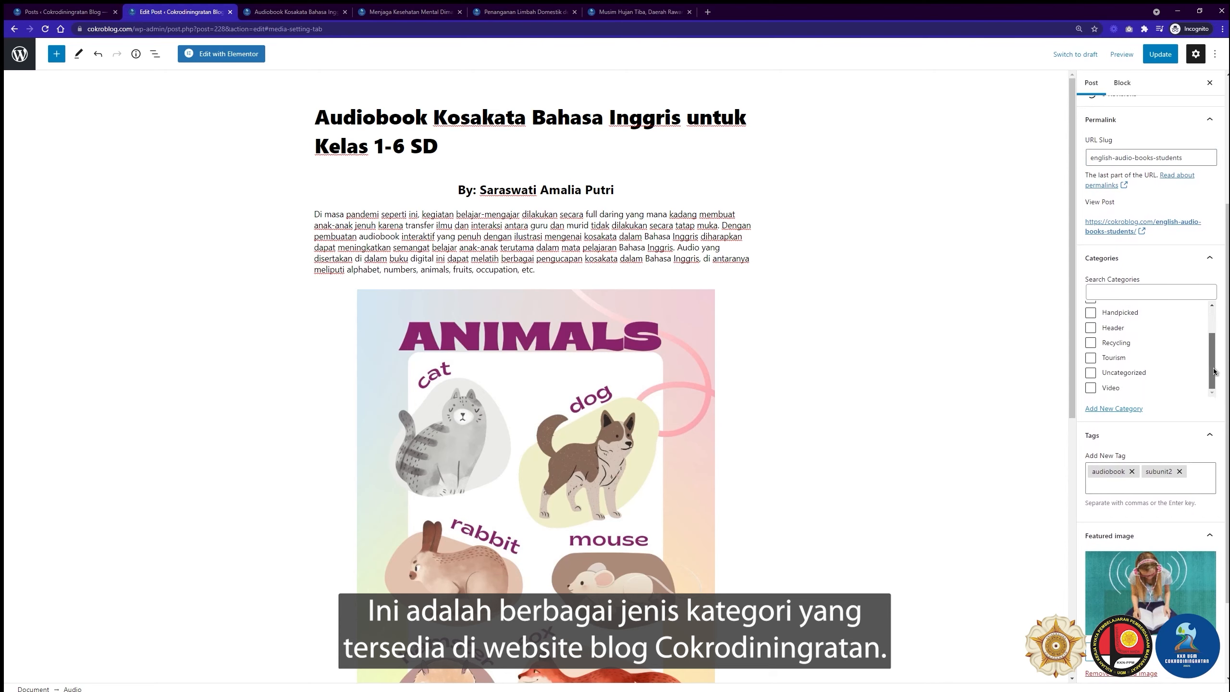
{"action": "scroll", "coordinate": [1171, 345], "scroll_direction": "up", "scroll_amount": 3}
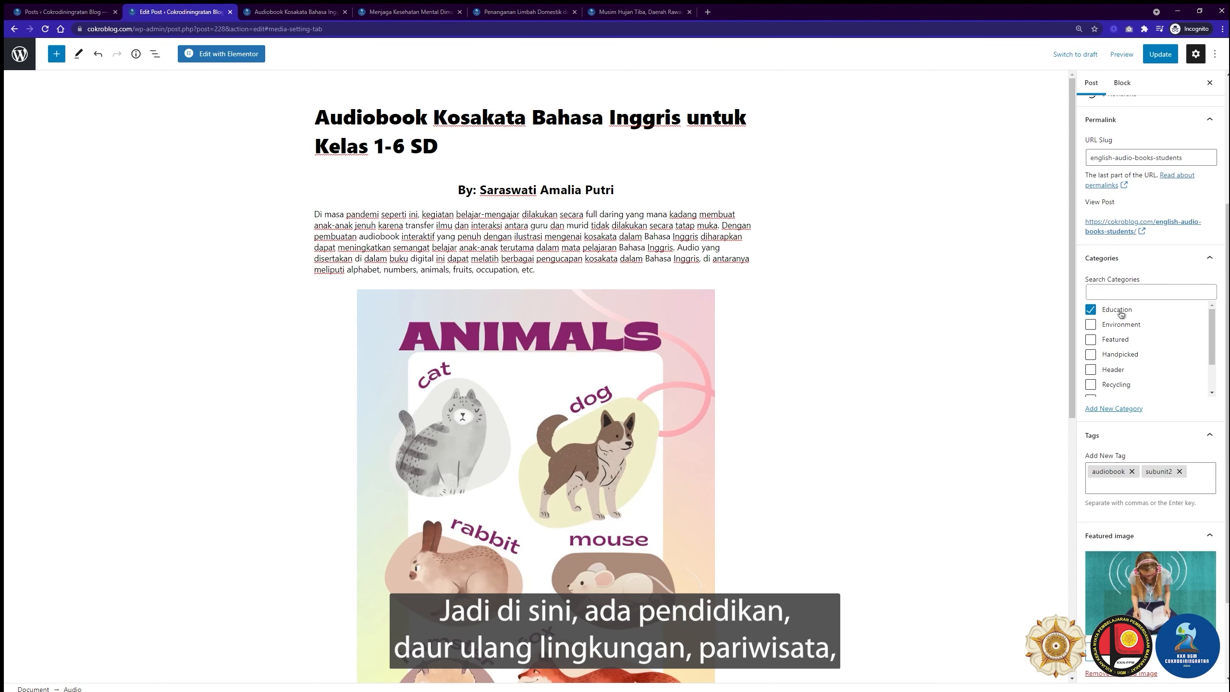
{"action": "scroll", "coordinate": [1130, 331], "scroll_direction": "down", "scroll_amount": 2}
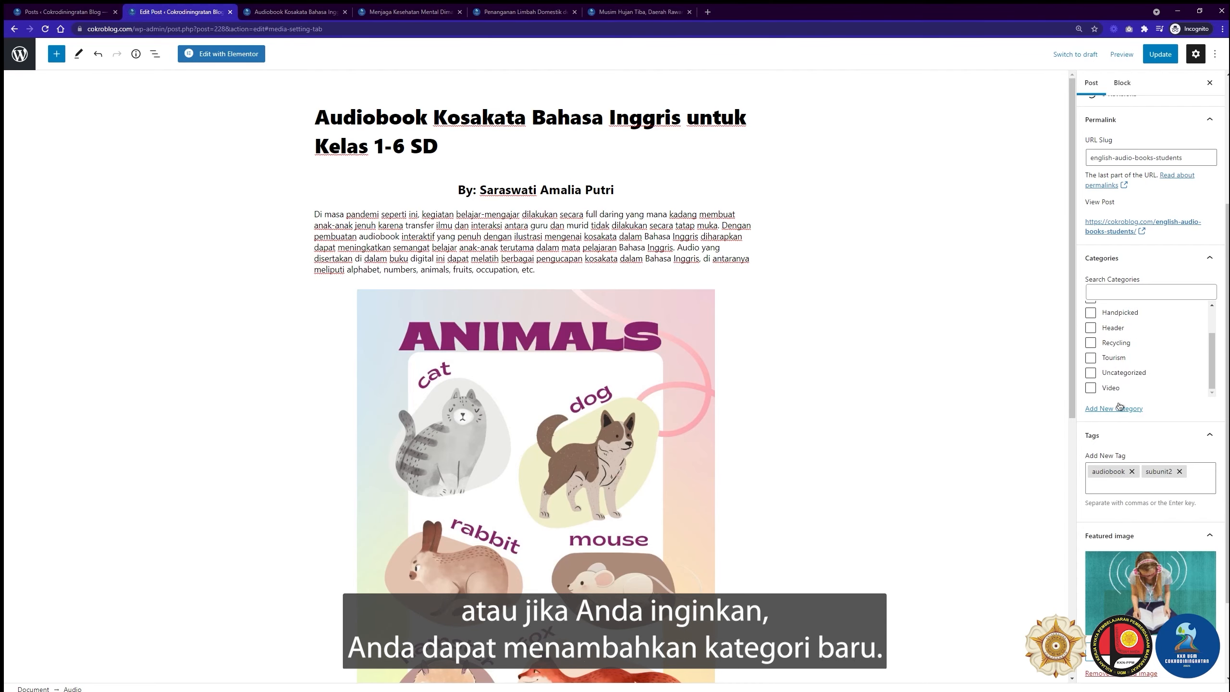
Step: Check where the post's tags appear on the published page and return to the post editor
{"action": "left_click", "coordinate": [294, 12]}
{"action": "scroll", "coordinate": [459, 354], "scroll_direction": "down", "scroll_amount": 15}
{"action": "scroll", "coordinate": [667, 346], "scroll_direction": "up", "scroll_amount": 10}
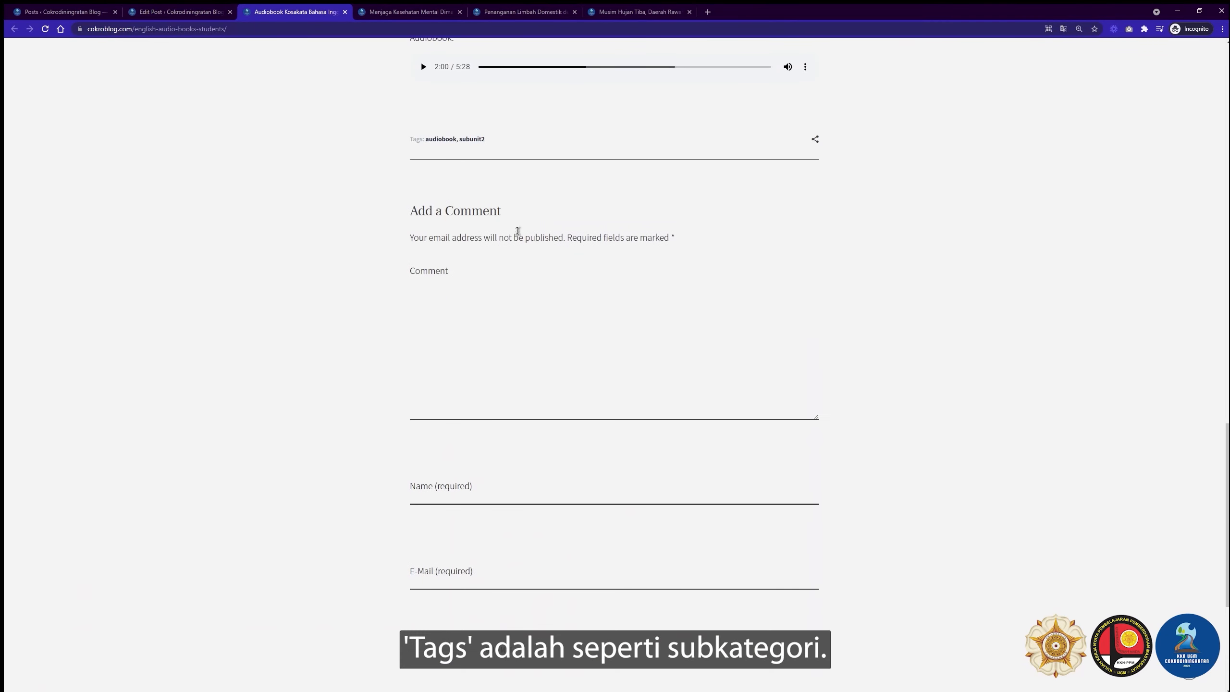
{"action": "left_click", "coordinate": [158, 13]}
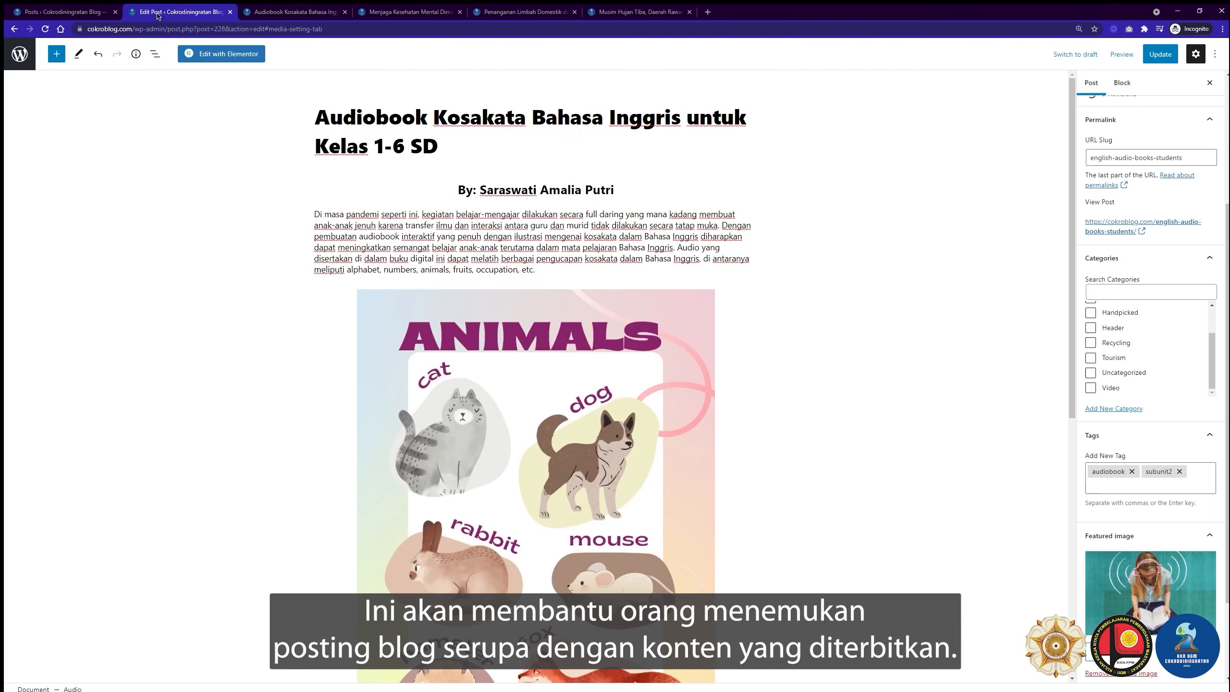
Step: Compare the featured image in the post settings with the image at the top of the published audiobook post
{"action": "scroll", "coordinate": [1130, 409], "scroll_direction": "down", "scroll_amount": 3}
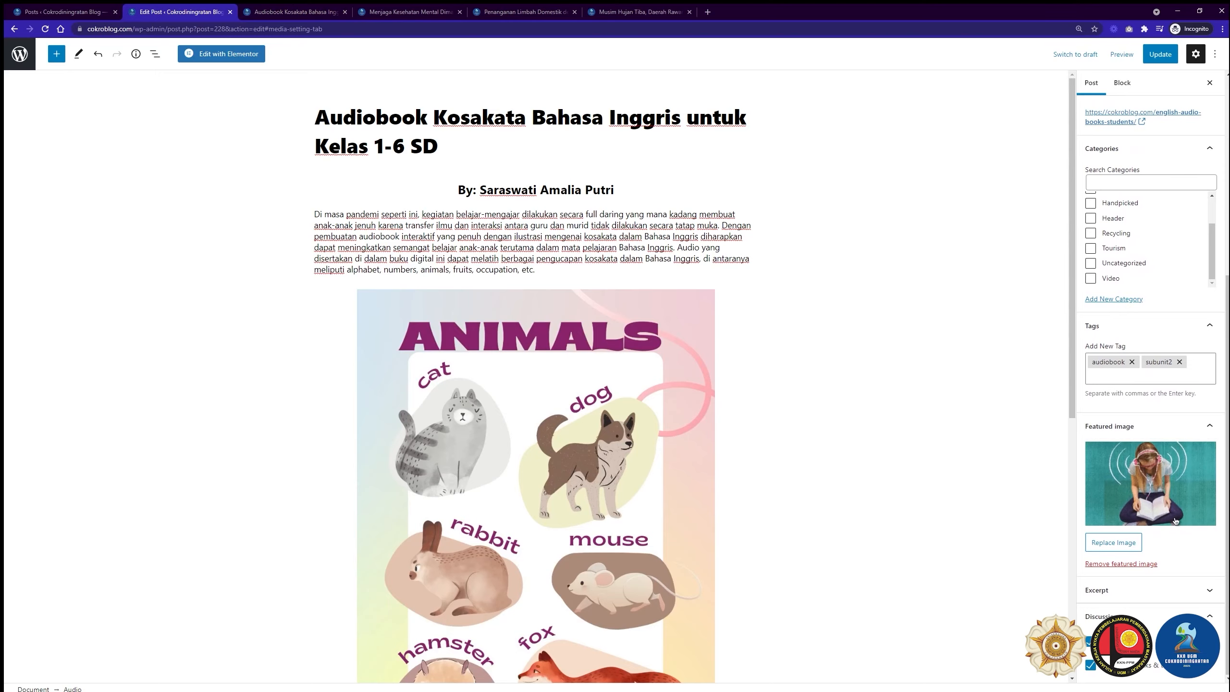
{"action": "left_click", "coordinate": [293, 12]}
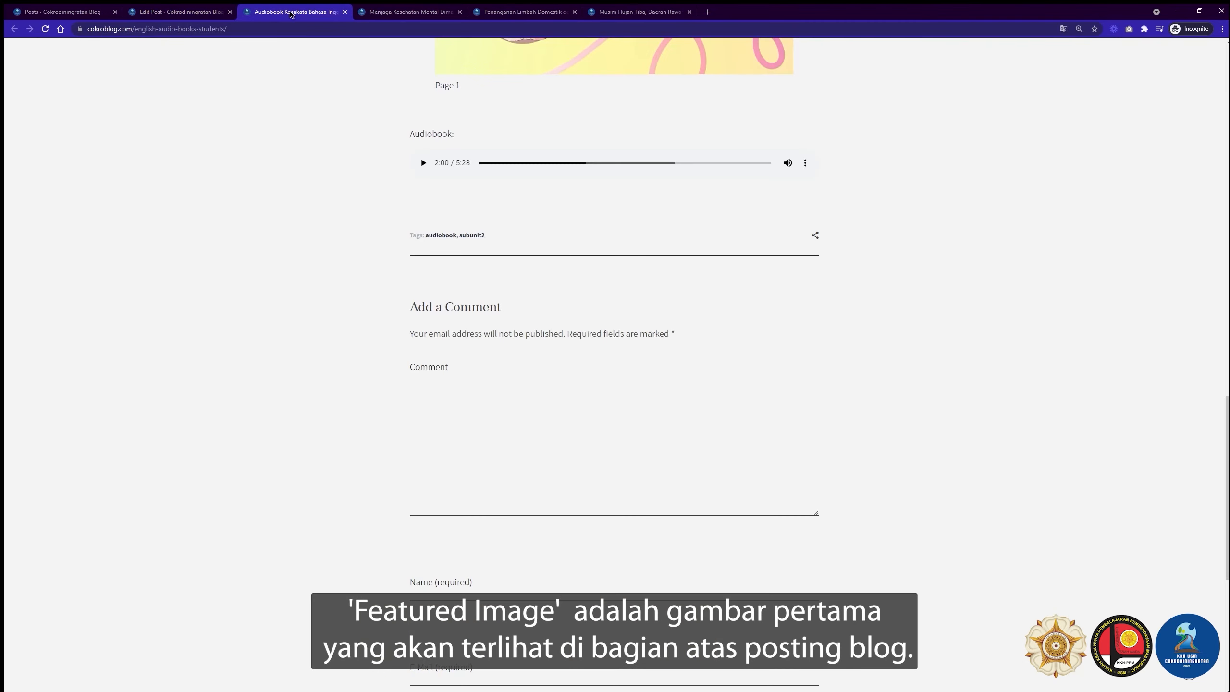
{"action": "scroll", "coordinate": [859, 182], "scroll_direction": "up", "scroll_amount": 10}
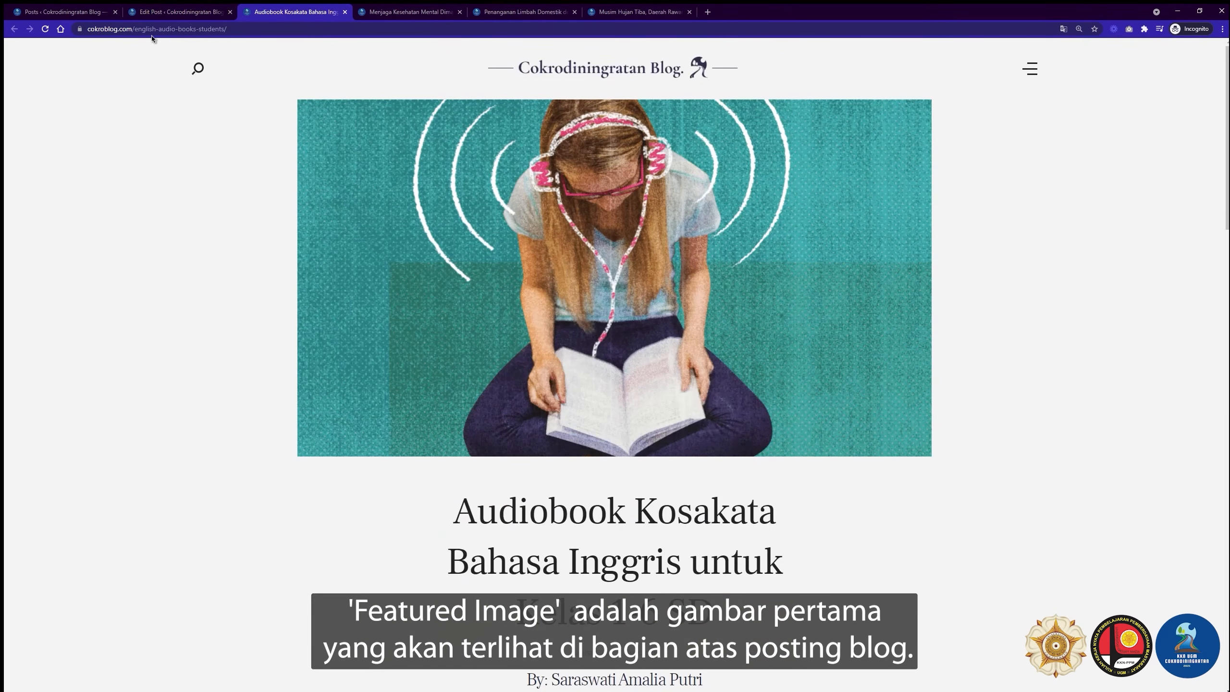
Step: Replace the audiobook post's featured image with the media library photo of a woman doing sit-ups and update the post
{"action": "left_click", "coordinate": [159, 12]}
{"action": "left_click", "coordinate": [1127, 543]}
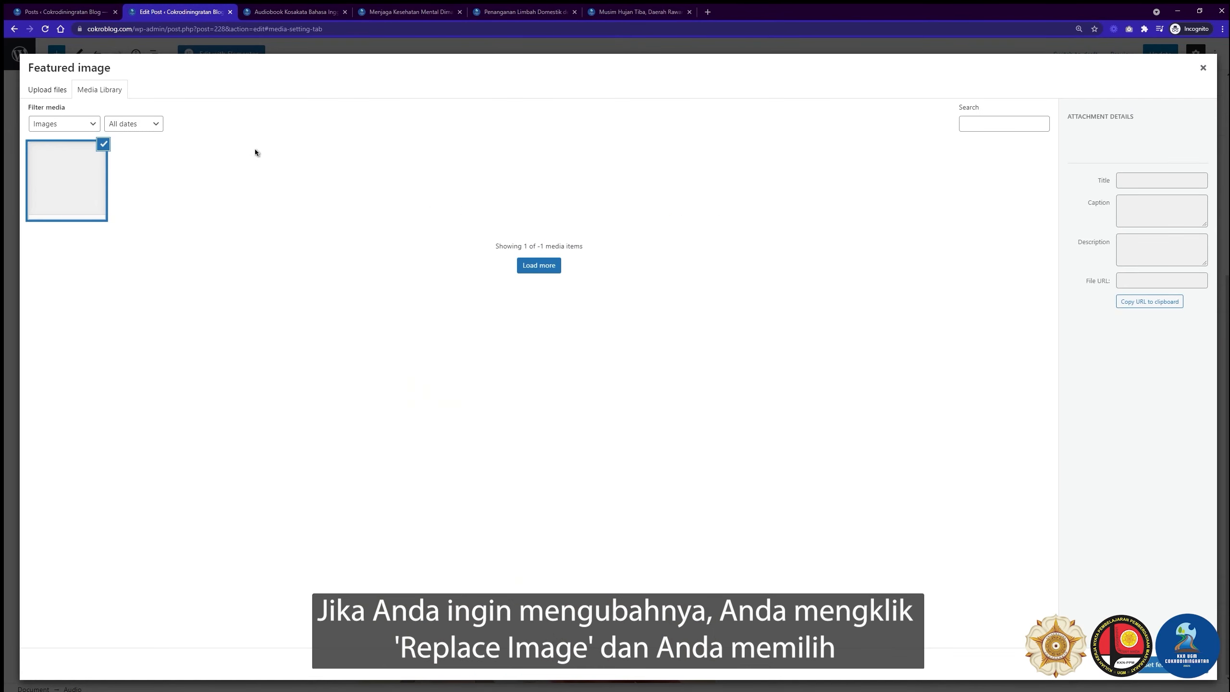
{"action": "left_click", "coordinate": [66, 93]}
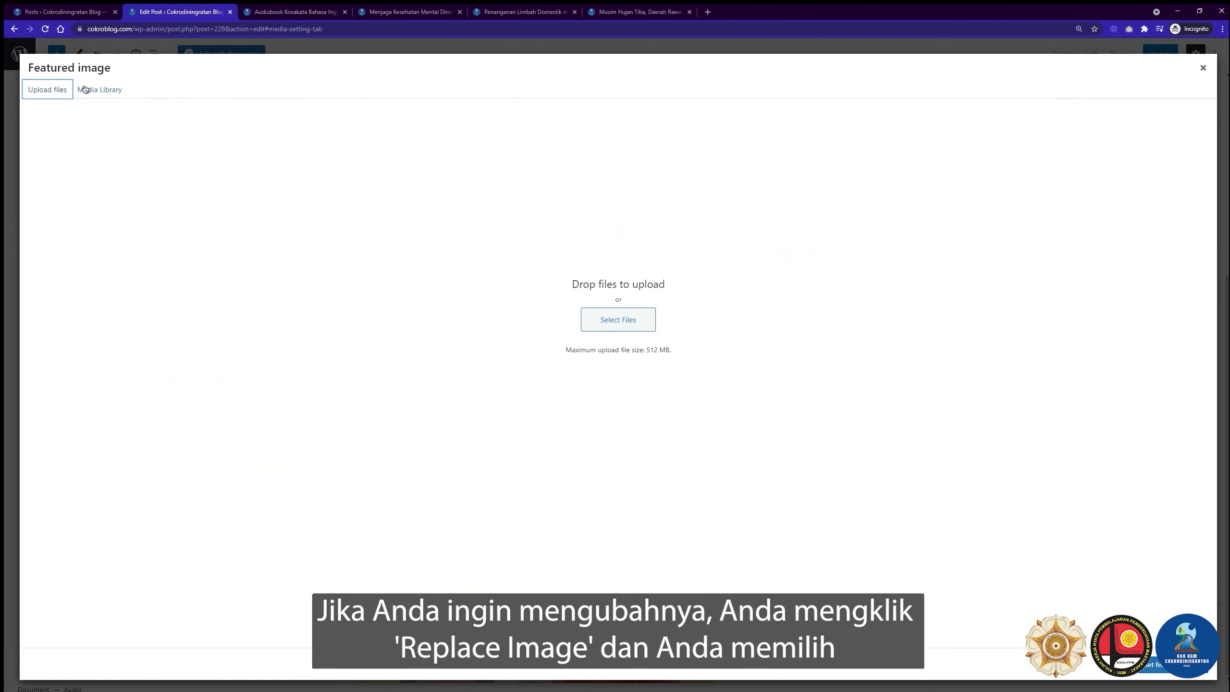
{"action": "left_click", "coordinate": [83, 90]}
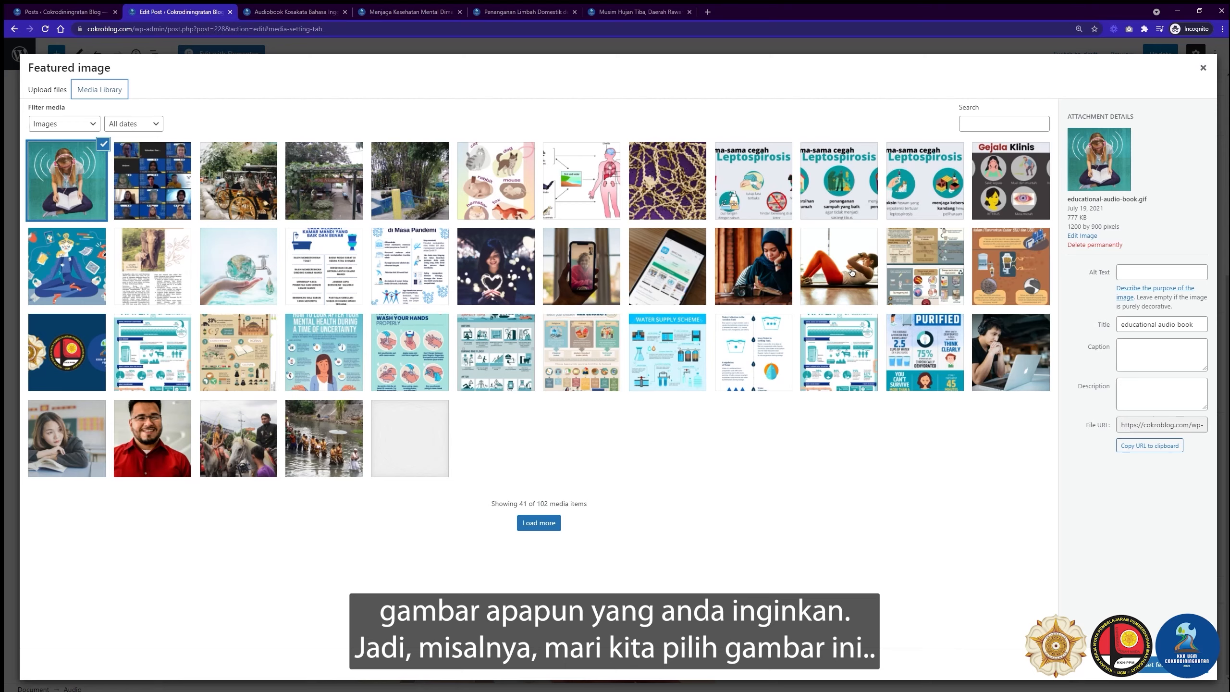
{"action": "left_click", "coordinate": [851, 273]}
{"action": "left_click", "coordinate": [1154, 664]}
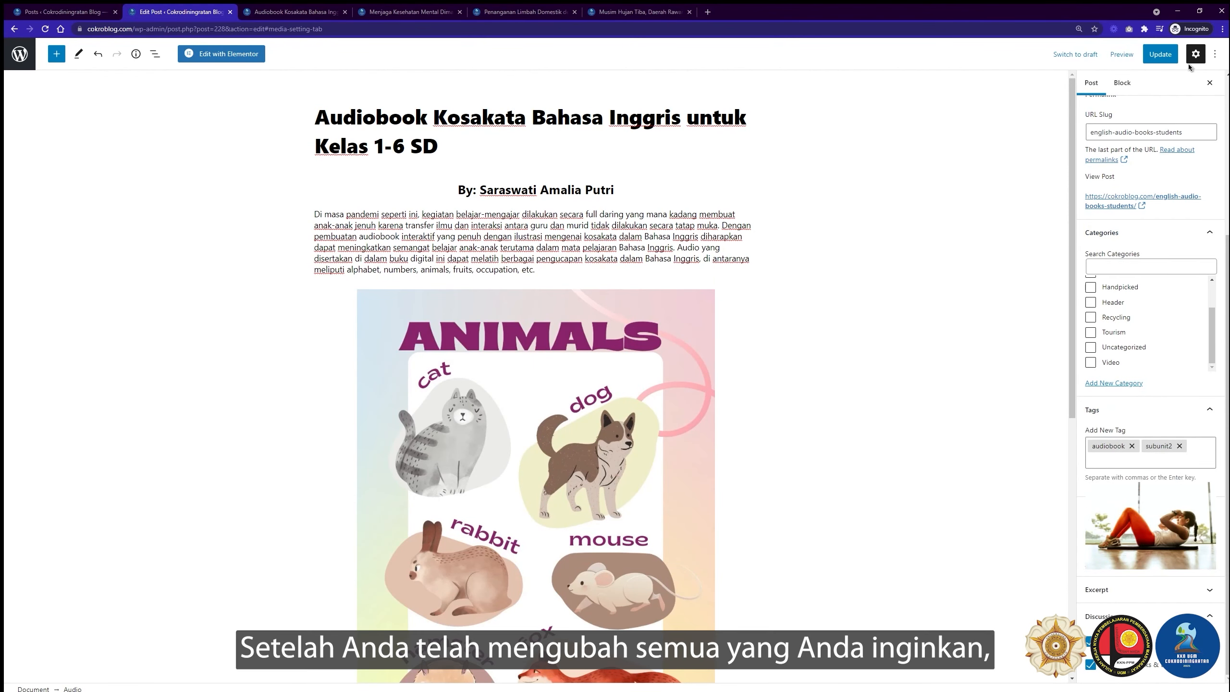
{"action": "left_click", "coordinate": [1160, 57]}
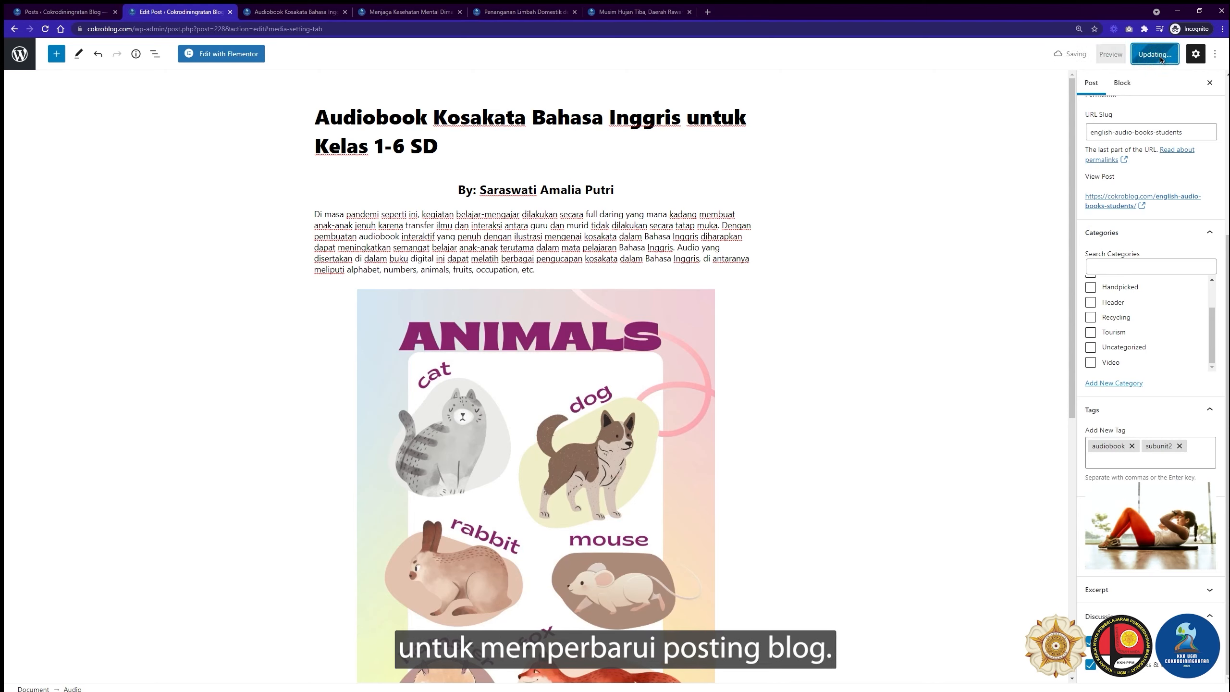
Step: Preview the updated audiobook post in a new tab and check its thumbnail among the most recent posts on the blog homepage
{"action": "left_click", "coordinate": [1111, 54]}
{"action": "left_click", "coordinate": [1067, 152]}
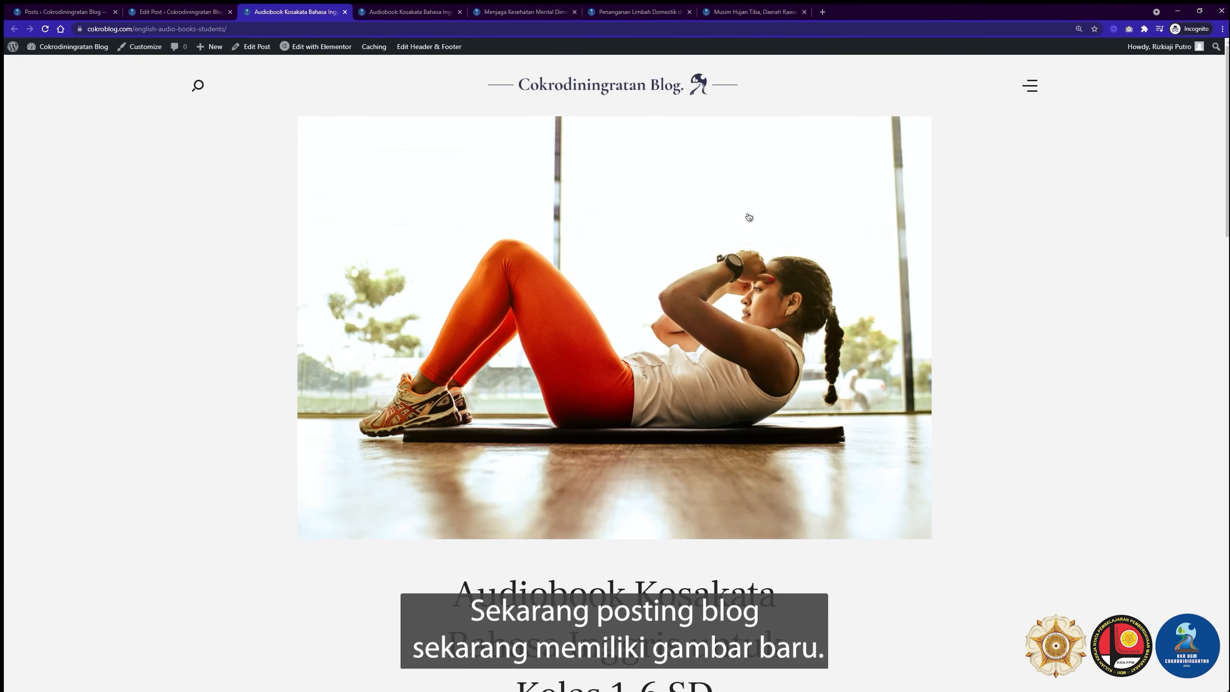
{"action": "key", "text": "F5"}
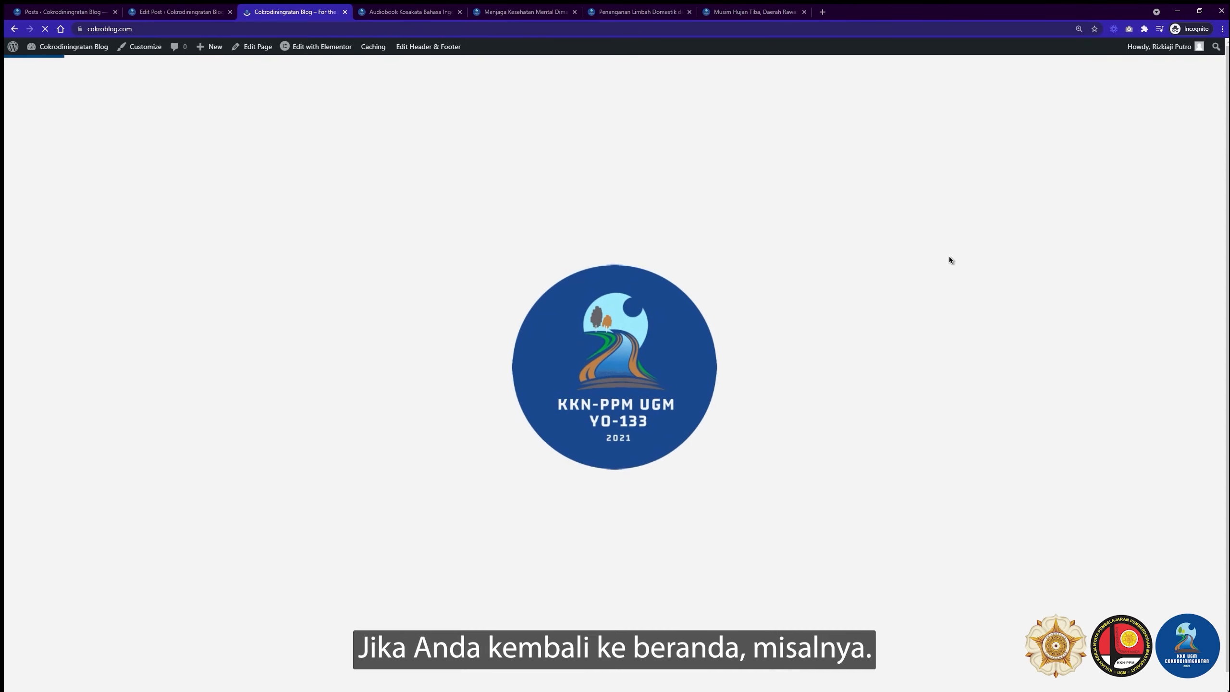
{"action": "scroll", "coordinate": [484, 145], "scroll_direction": "down", "scroll_amount": 15}
{"action": "scroll", "coordinate": [350, 311], "scroll_direction": "up", "scroll_amount": 5}
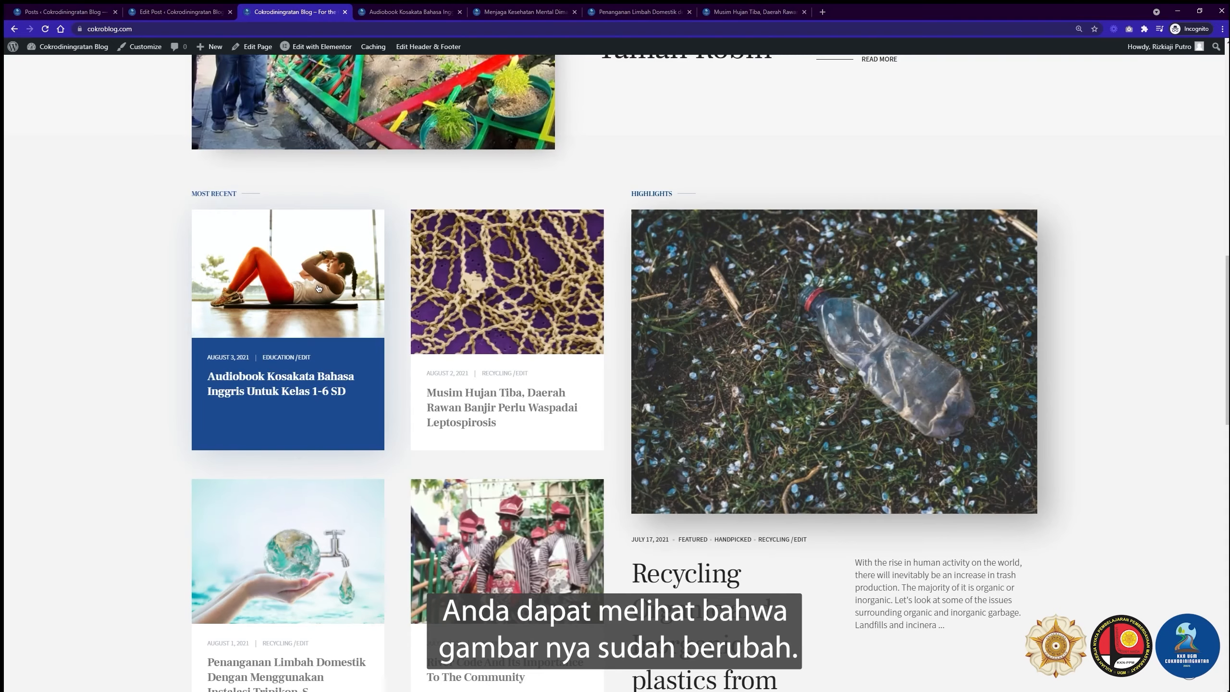
Step: Set the audiobook post's featured image back to educational-audio-book.gif, update the post, and check the reloaded blog homepage
{"action": "left_click", "coordinate": [196, 15]}
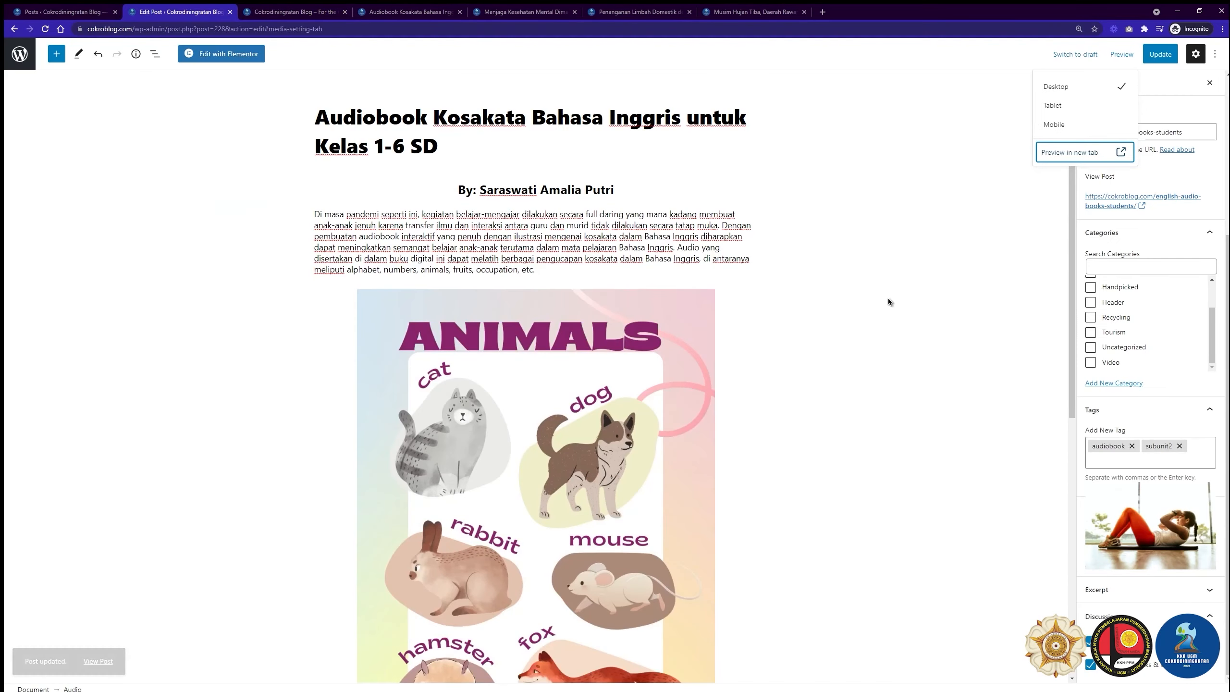
{"action": "left_click", "coordinate": [1144, 548]}
{"action": "left_click", "coordinate": [146, 174]}
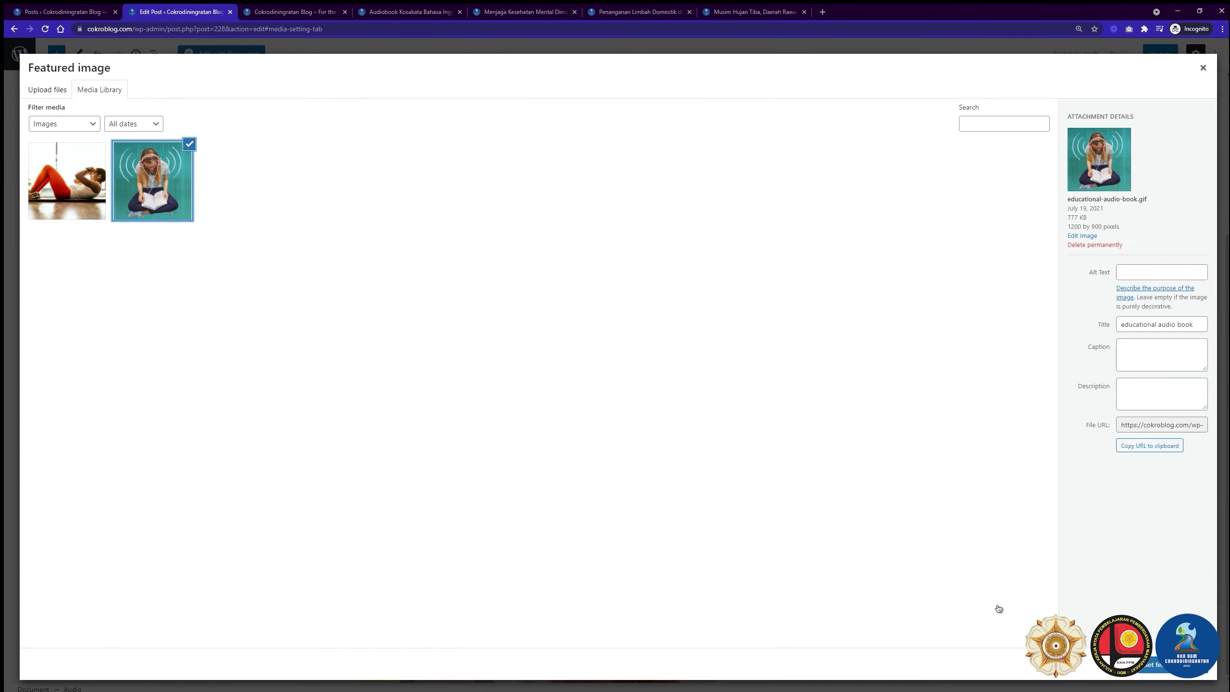
{"action": "left_click", "coordinate": [1167, 664]}
{"action": "left_click", "coordinate": [1160, 54]}
{"action": "left_click", "coordinate": [250, 13]}
{"action": "key", "text": "F5"}
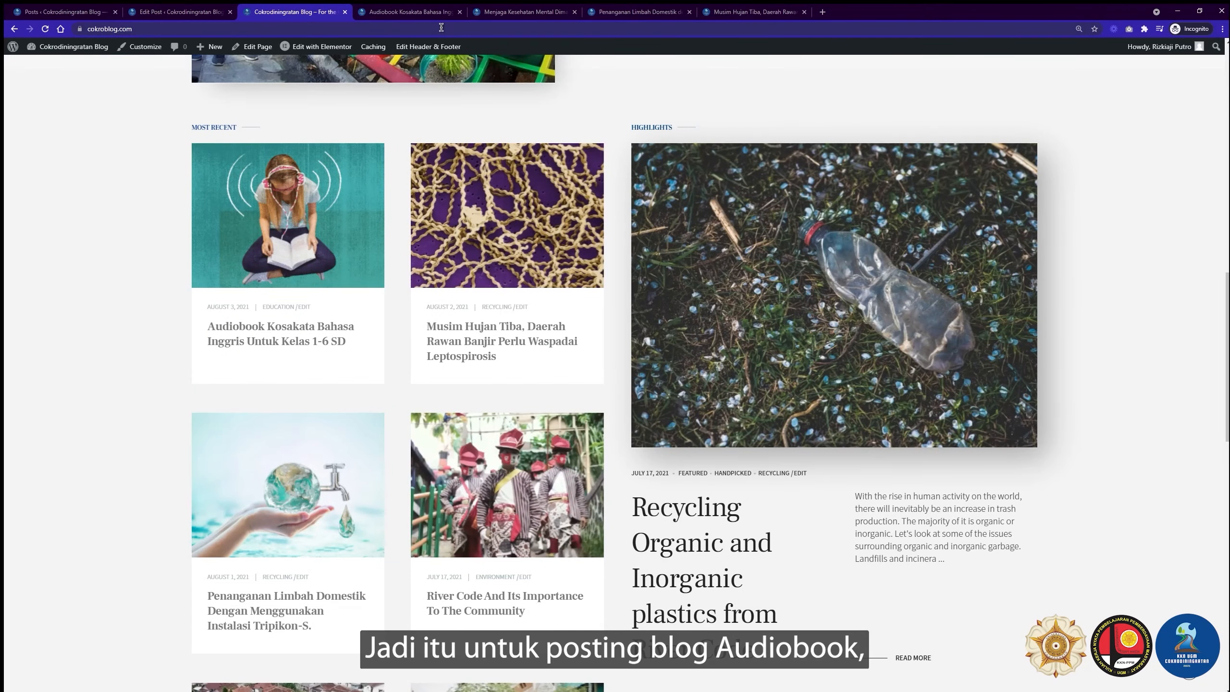
Step: View the published video post, then open "Menjaga Kesehatan Mental Dimasa Pandemi" from the posts list for editing in a new tab
{"action": "left_click", "coordinate": [486, 13]}
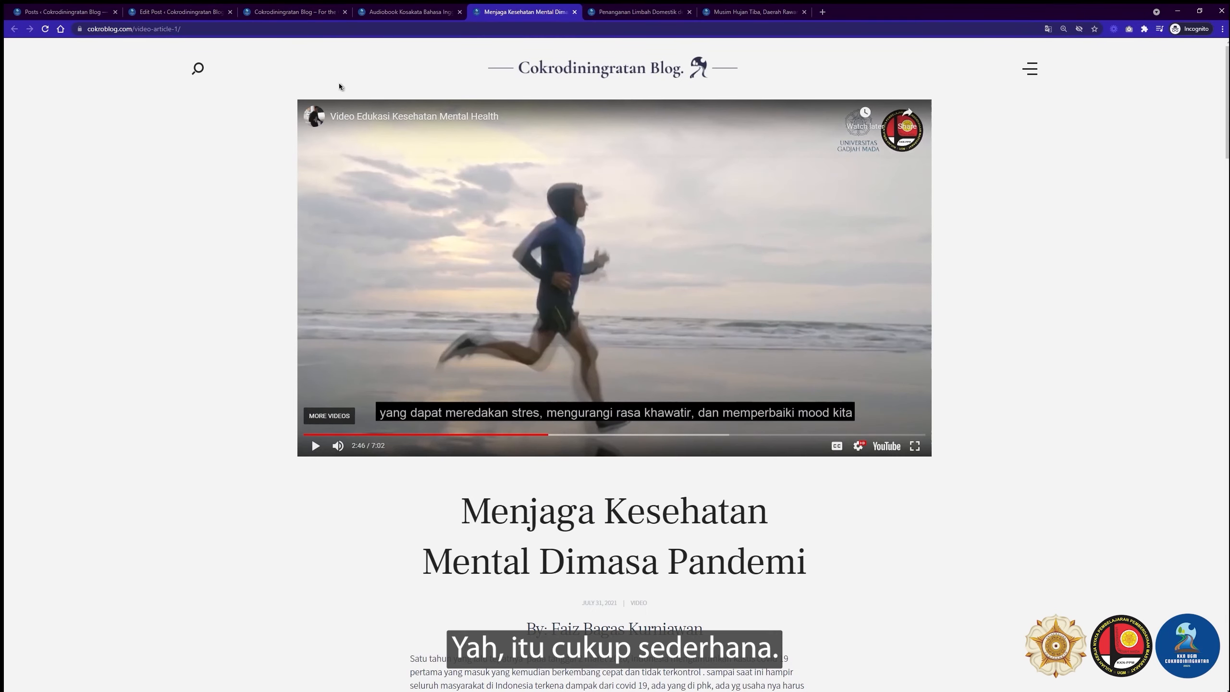
{"action": "left_click", "coordinate": [80, 12]}
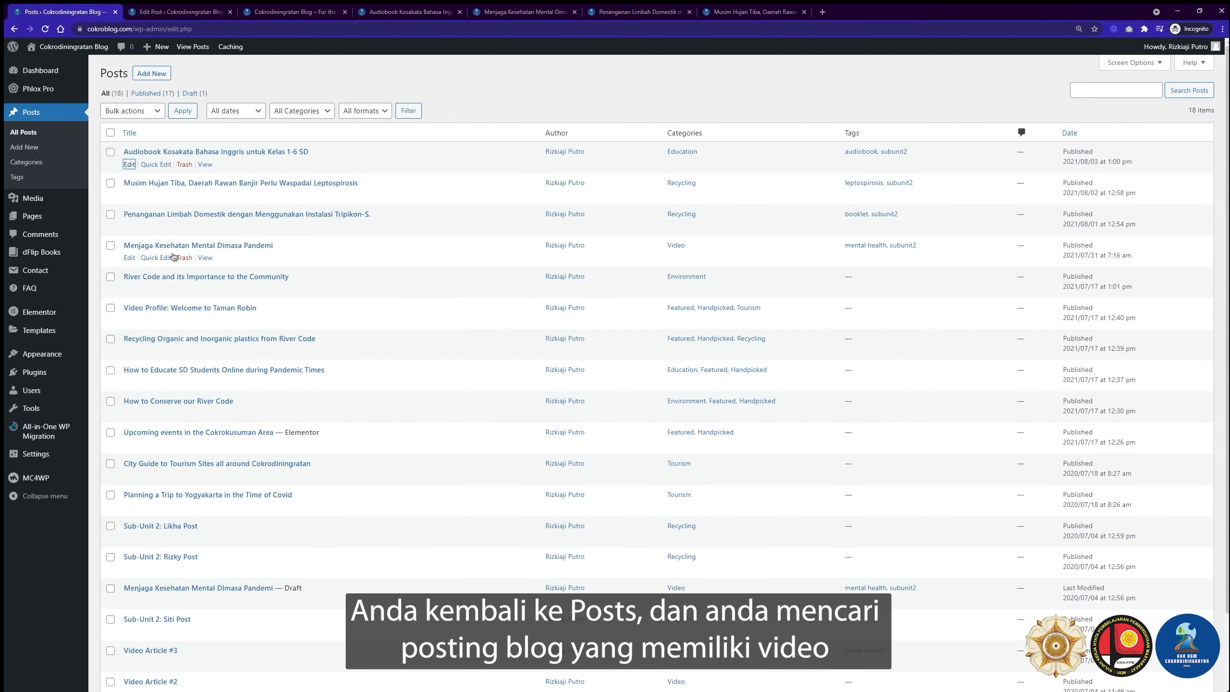
{"action": "middle_click", "coordinate": [129, 258]}
{"action": "left_click", "coordinate": [168, 15]}
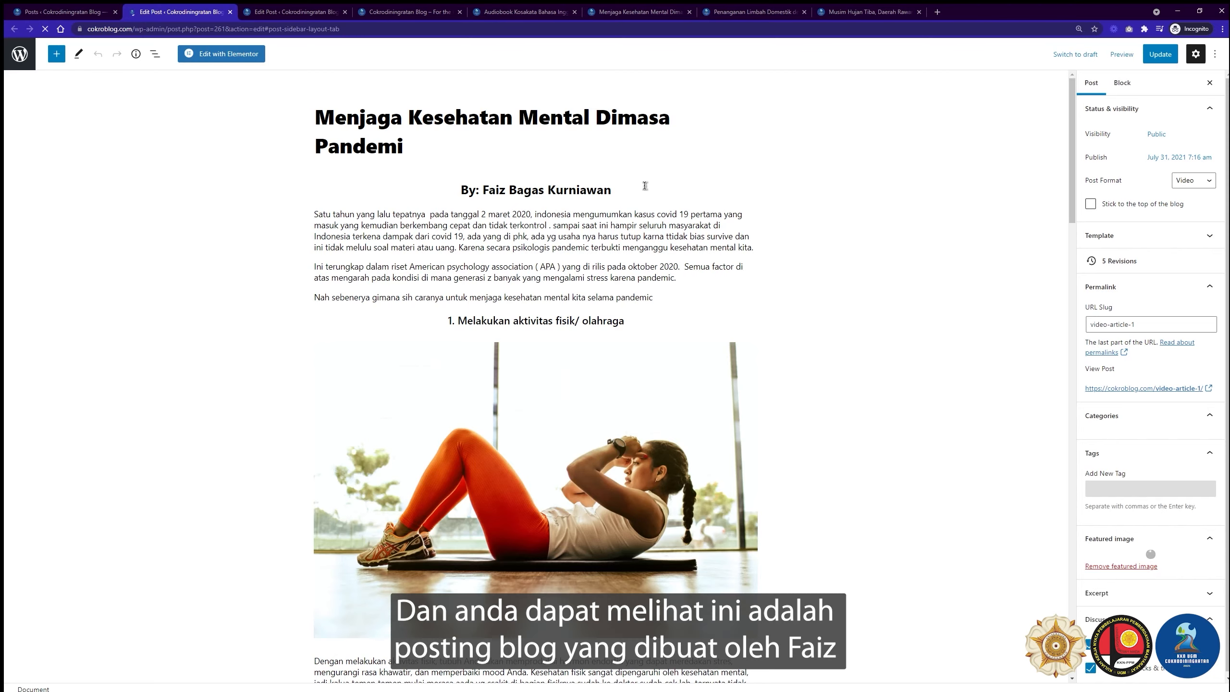
Step: Show the Video Post options below the post content and copy the full Video URL (oEmbed) link
{"action": "scroll", "coordinate": [789, 238], "scroll_direction": "down", "scroll_amount": 20}
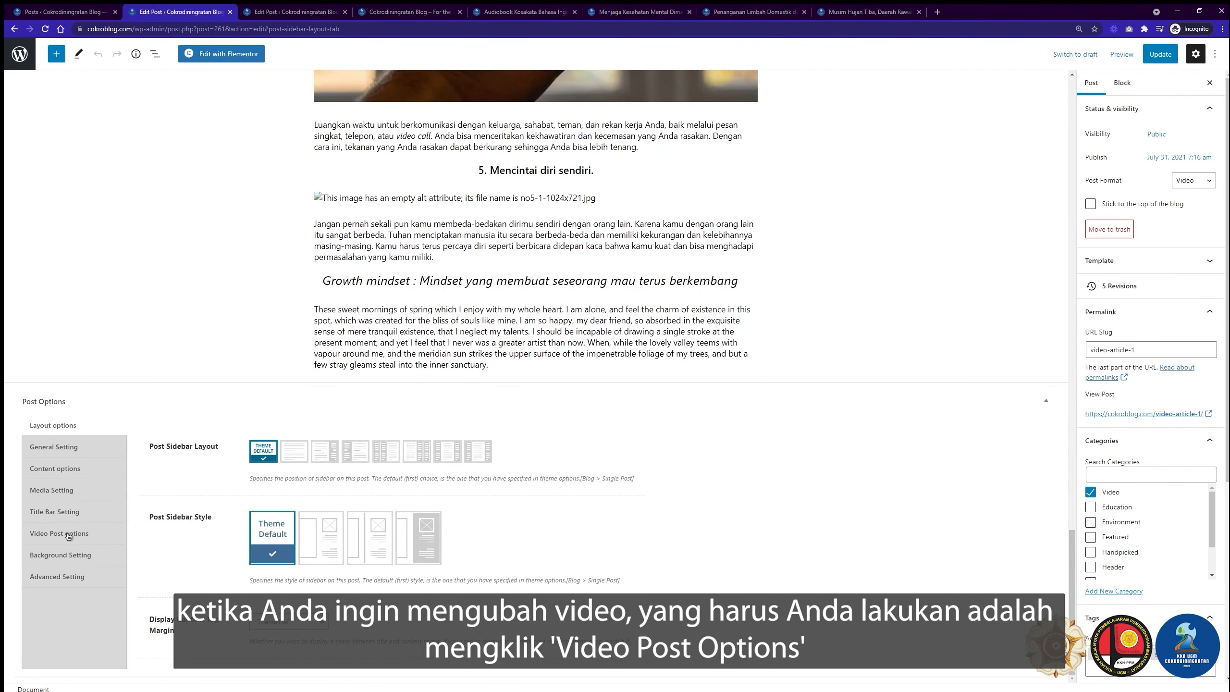
{"action": "left_click", "coordinate": [68, 534]}
{"action": "scroll", "coordinate": [446, 481], "scroll_direction": "down", "scroll_amount": 3}
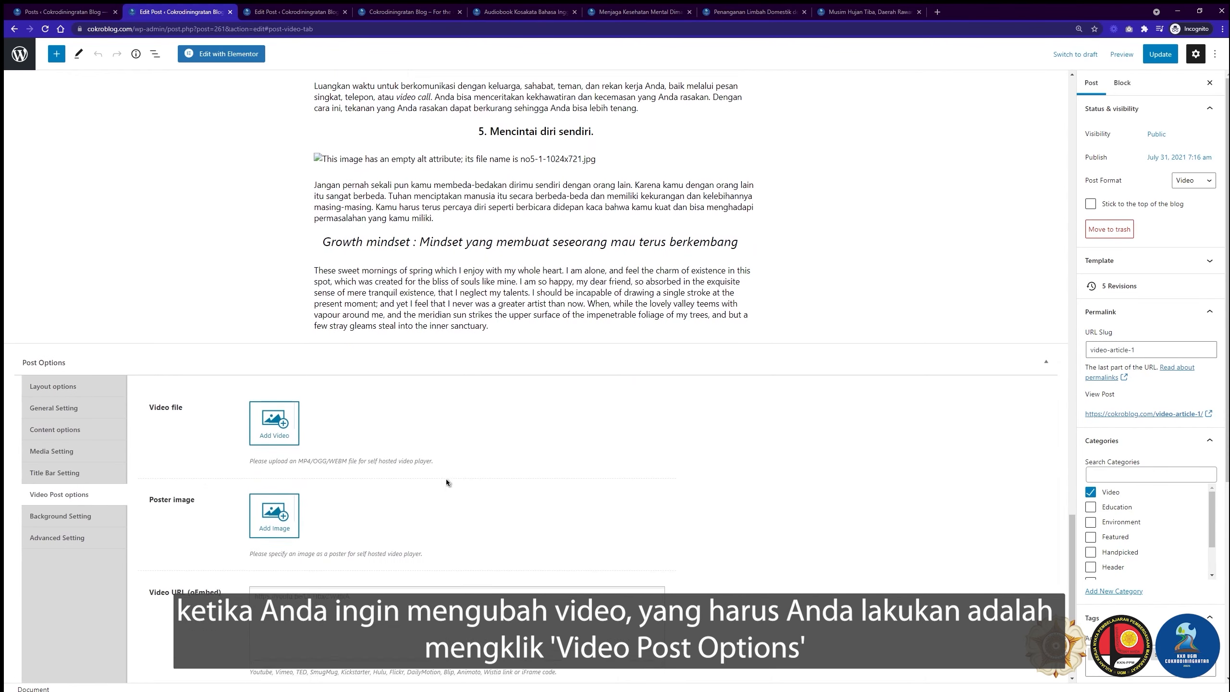
{"action": "left_click_drag", "start_coordinate": [271, 497], "coordinate": [383, 503]}
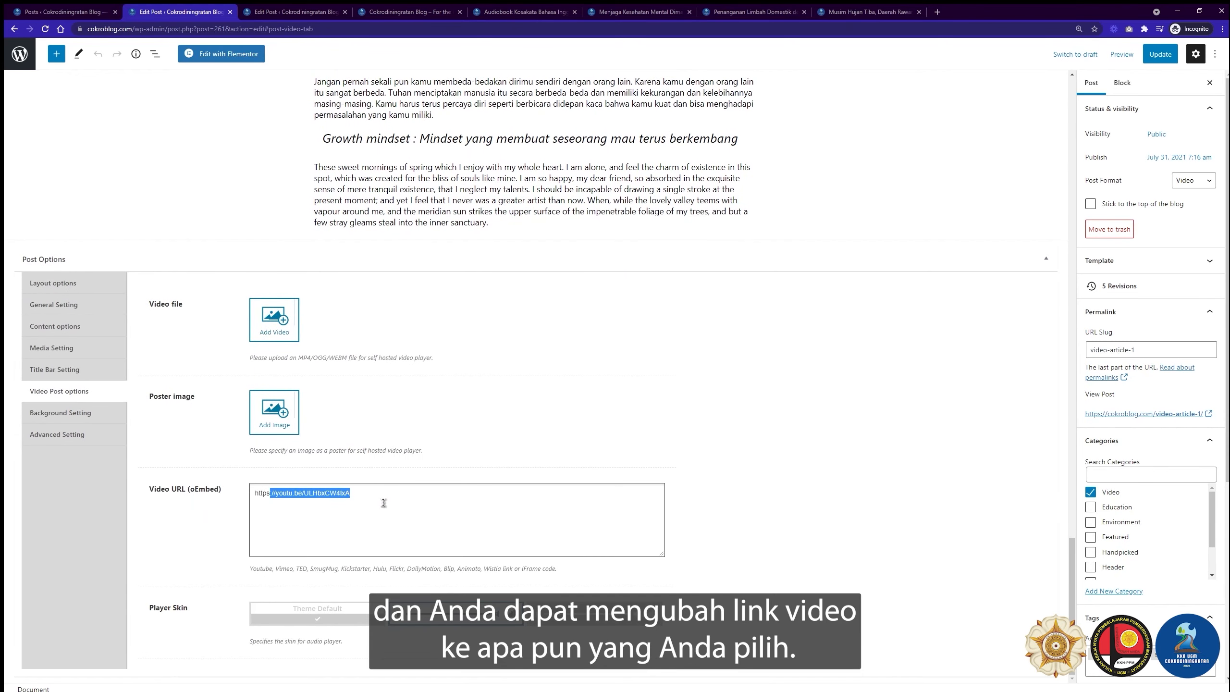
{"action": "left_click", "coordinate": [383, 502]}
{"action": "left_click_drag", "start_coordinate": [251, 496], "coordinate": [380, 498]}
{"action": "key", "text": "ctrl+c"}
Step: Open the copied YouTube link in a new browser tab to view the embedded video's source
{"action": "left_click", "coordinate": [937, 15]}
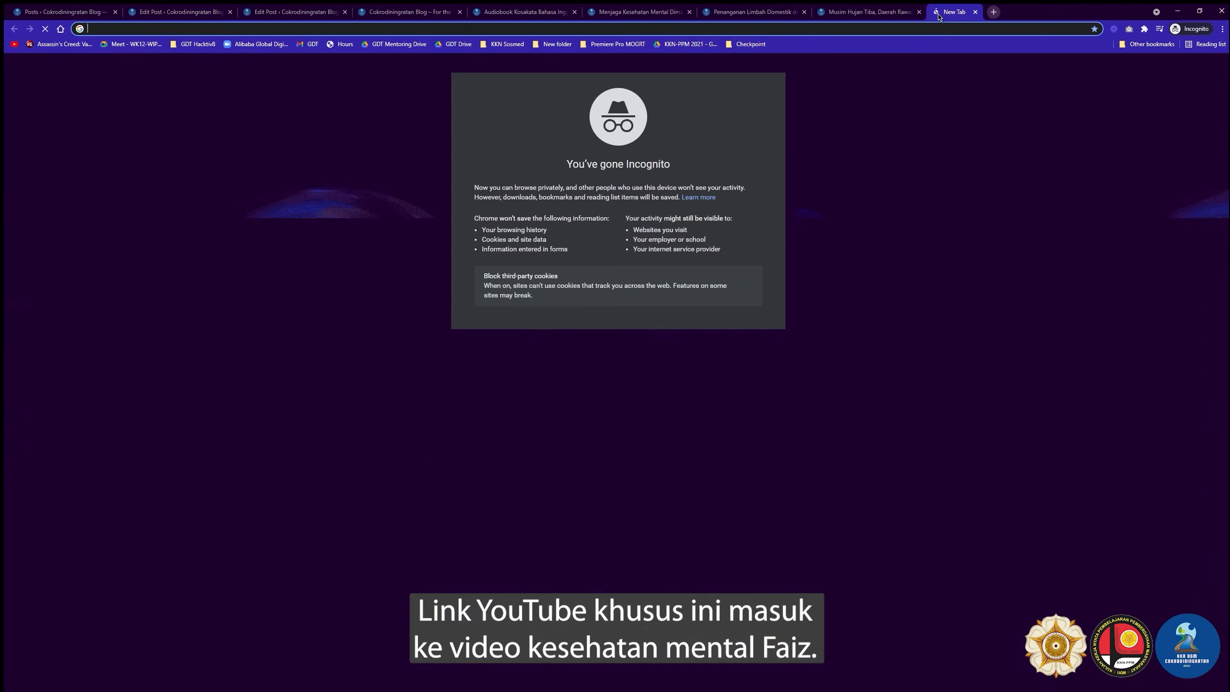
{"action": "key", "text": "ctrl+v"}
{"action": "key", "text": "Return"}
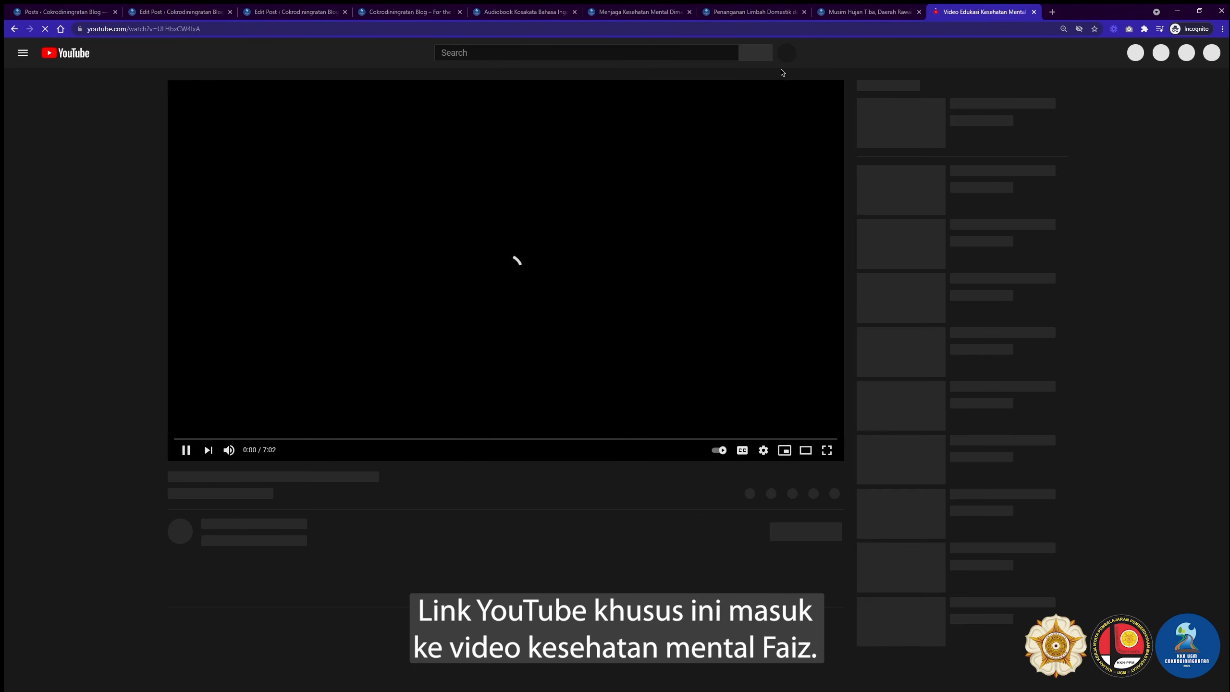
Step: Find the published Tripikon-S post among the open pages and view its embedded booklet
{"action": "left_click", "coordinate": [436, 14]}
{"action": "left_click", "coordinate": [492, 16]}
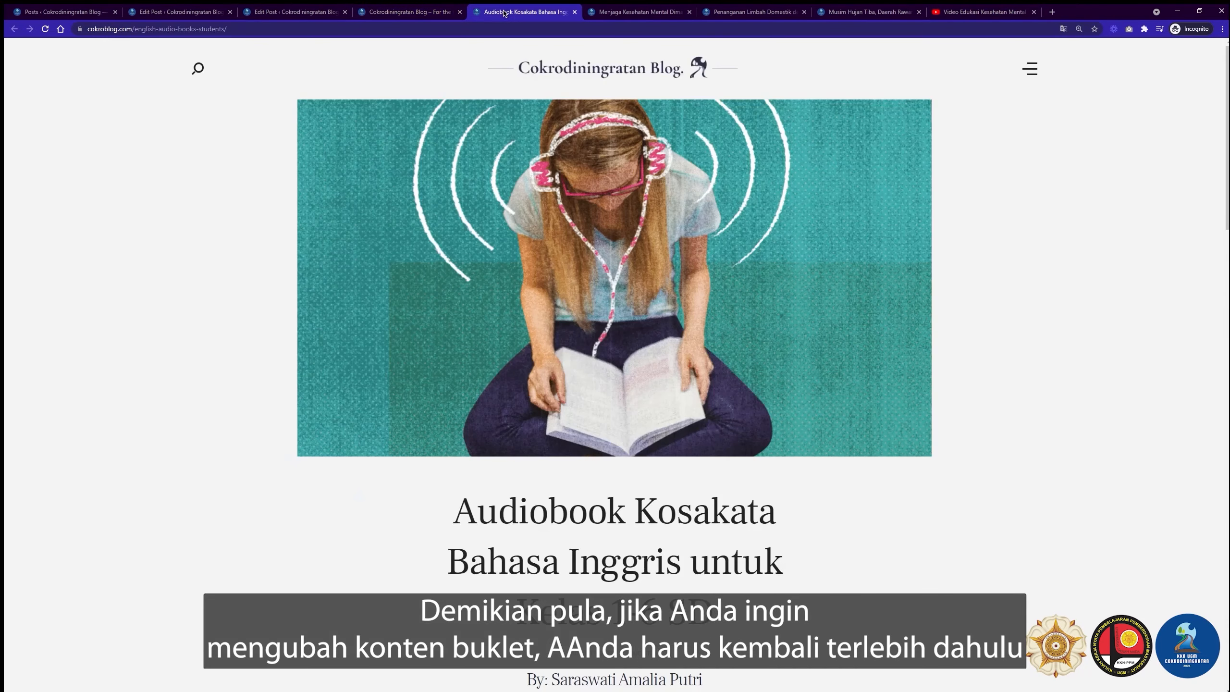
{"action": "left_click", "coordinate": [617, 14]}
{"action": "left_click", "coordinate": [763, 14]}
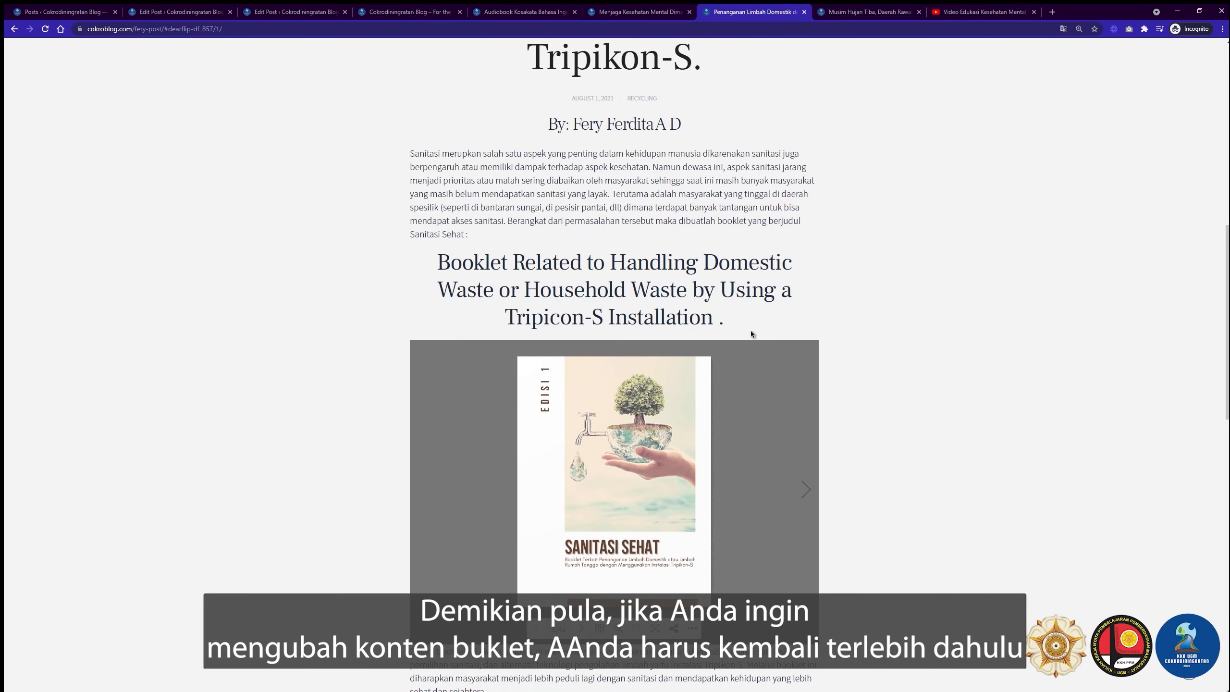
Step: Show the dFlip Books list in the site admin and copy the shortcode of Booklet Mitigasi Banjir
{"action": "left_click", "coordinate": [87, 13]}
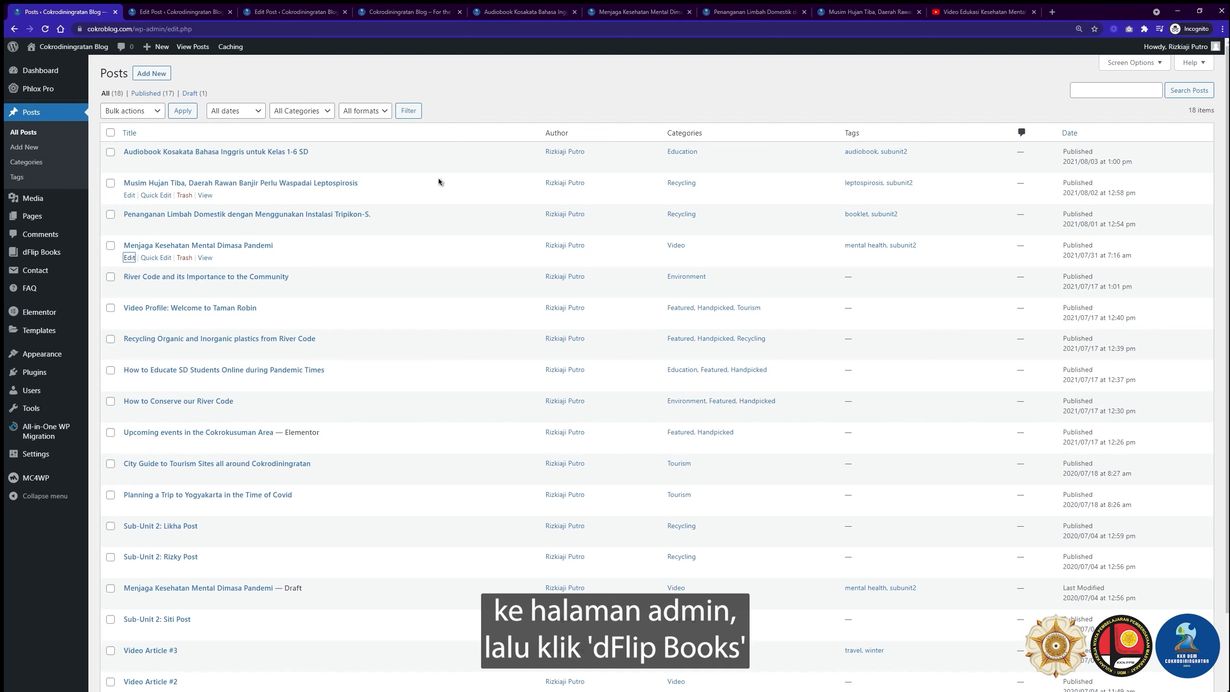
{"action": "left_click", "coordinate": [49, 253]}
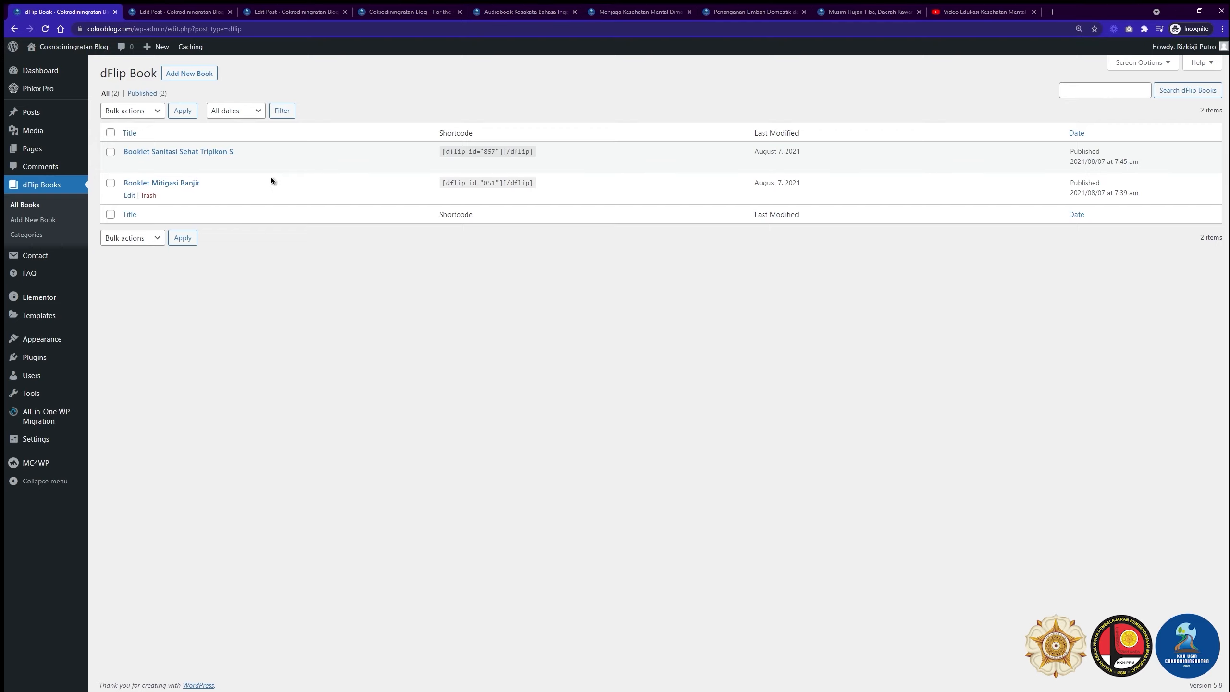
{"action": "triple_click", "coordinate": [468, 186]}
Step: Open the post "Penanganan Limbah Domestik dengan Menggunakan Instalasi Tripikon-S." from the posts list for editing in a new tab
{"action": "mouse_move", "coordinate": [29, 112]}
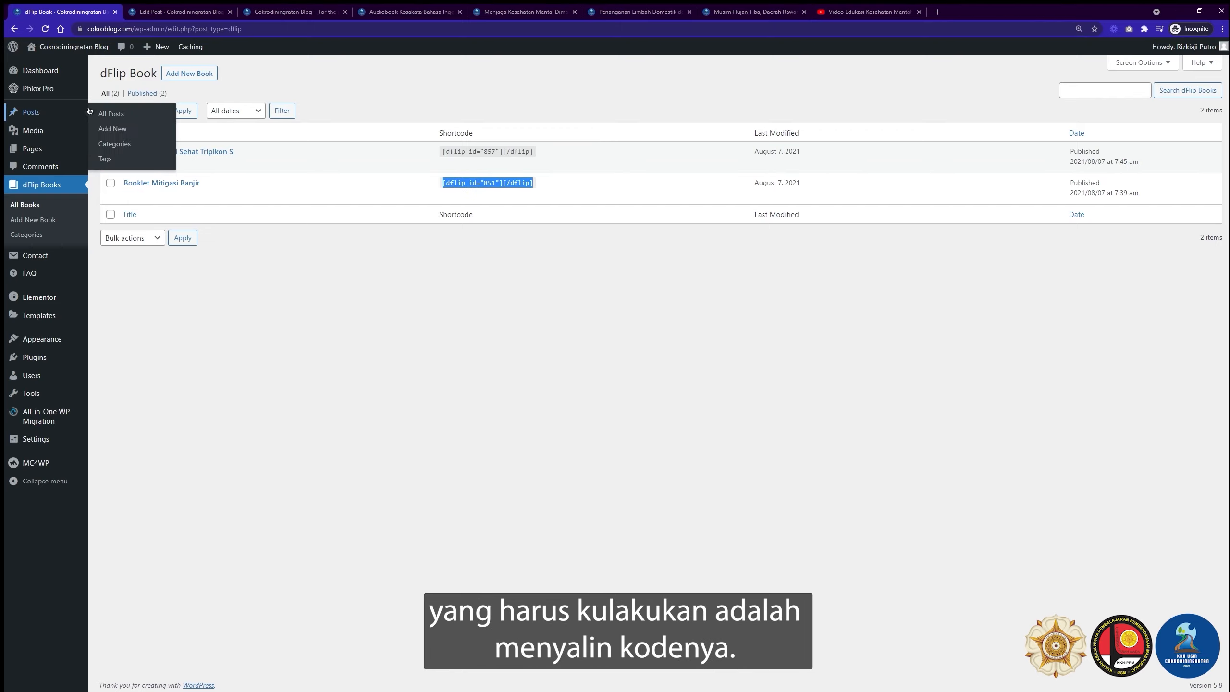
{"action": "left_click", "coordinate": [117, 116]}
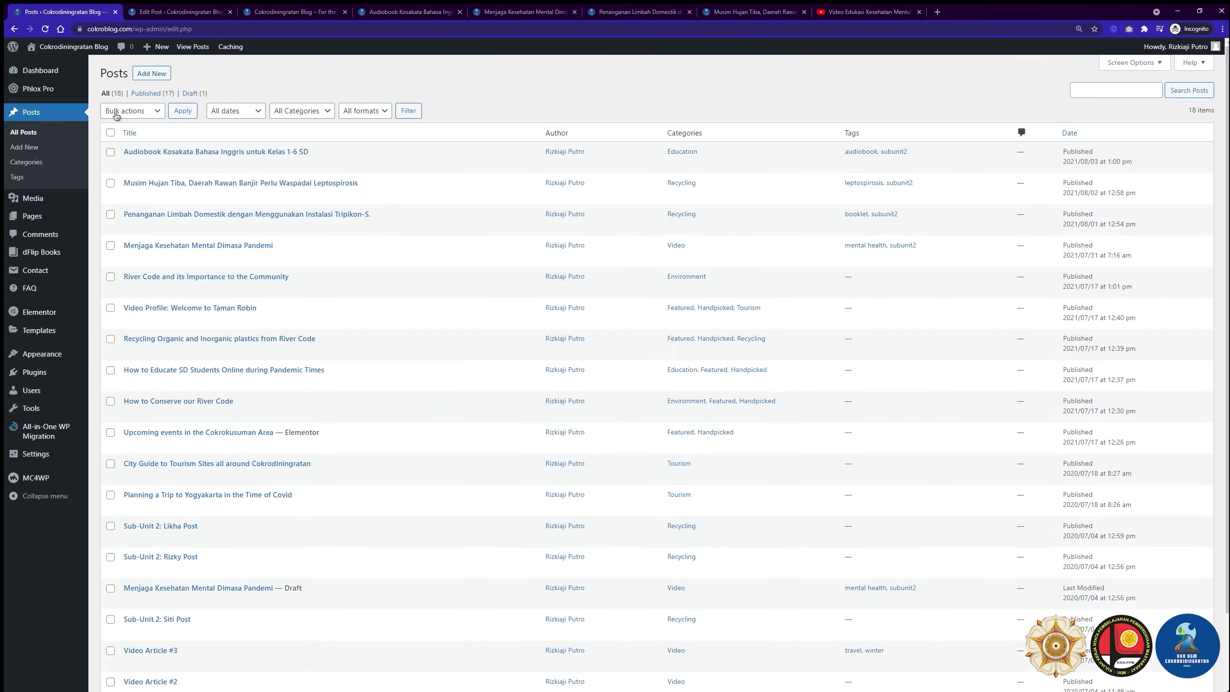
{"action": "middle_click", "coordinate": [129, 226]}
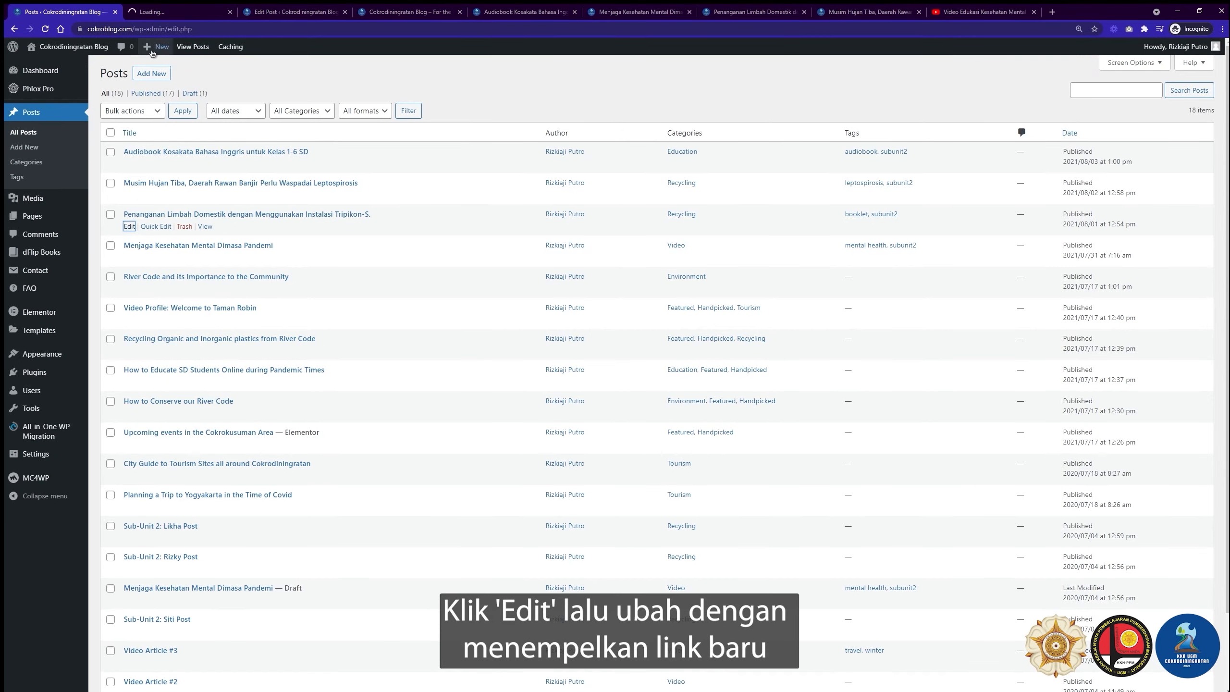
{"action": "left_click", "coordinate": [170, 14]}
Step: Replace the booklet shortcode in the post with [dflip id="851"][/dflip], update the post, and view it
{"action": "triple_click", "coordinate": [407, 381]}
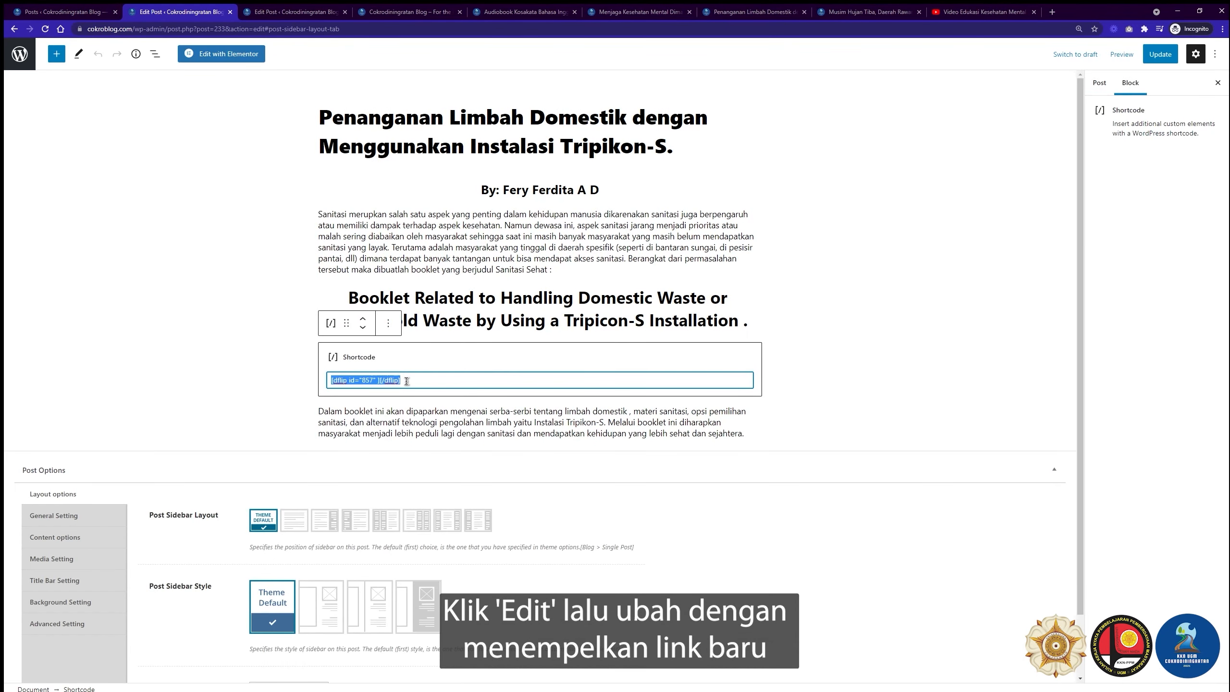
{"action": "key", "text": "ctrl+v"}
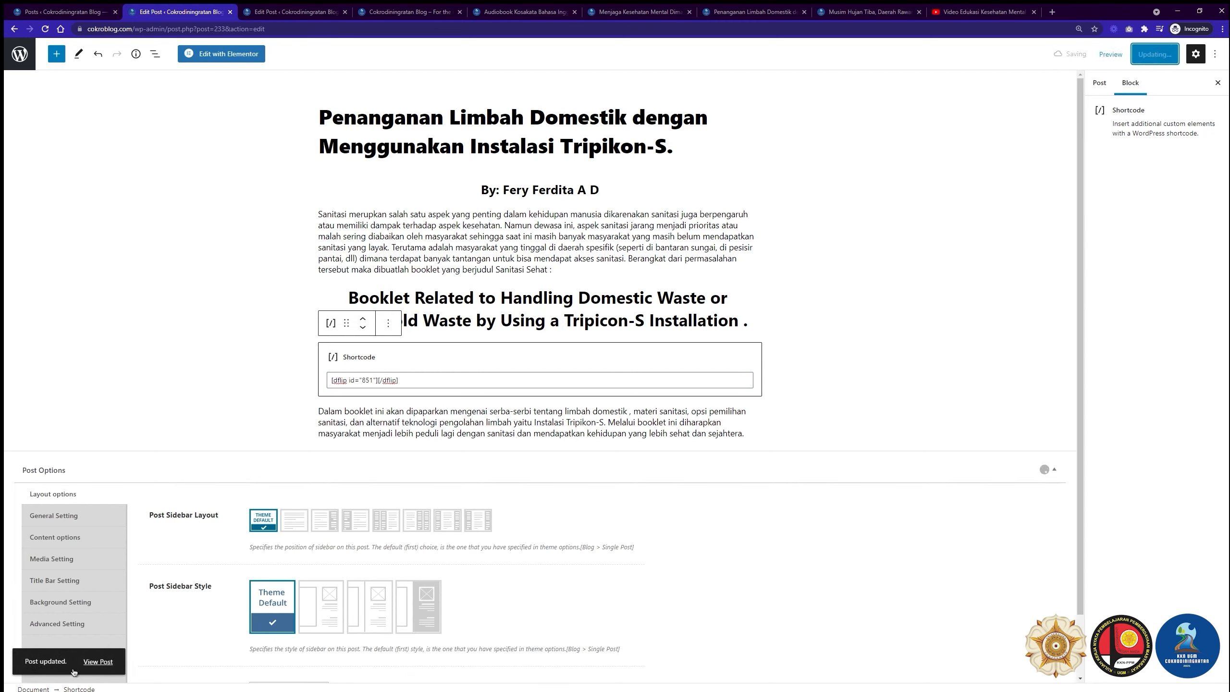
{"action": "left_click", "coordinate": [93, 663]}
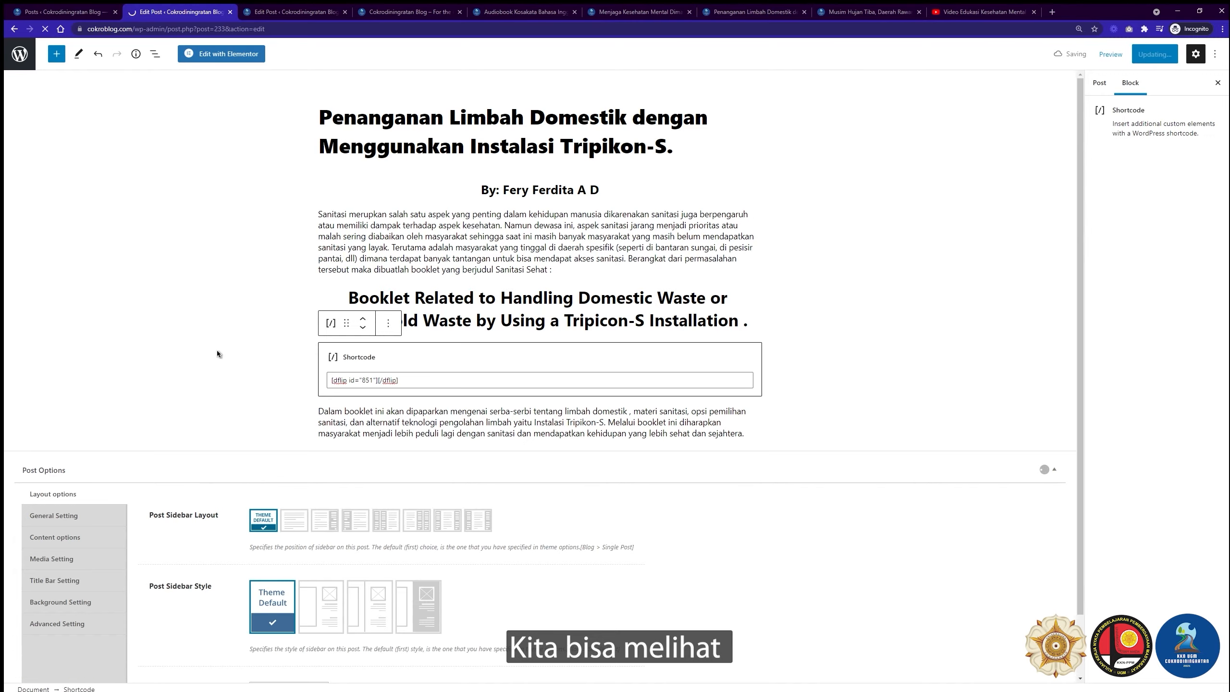